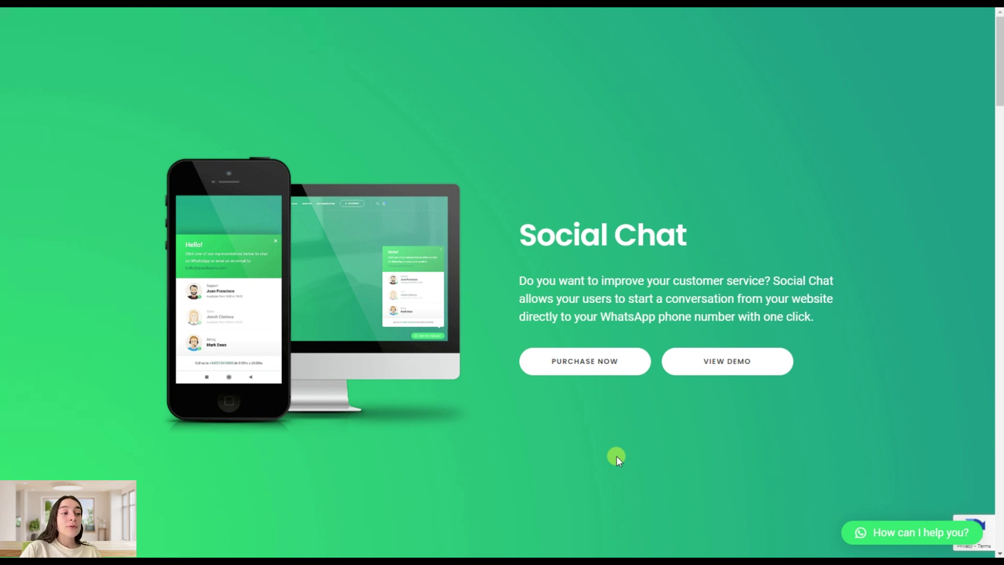
Scroll down through the feature sections of the Social Chat product page.
scroll(617, 445, "down", 3)
scroll(612, 416, "down", 3)
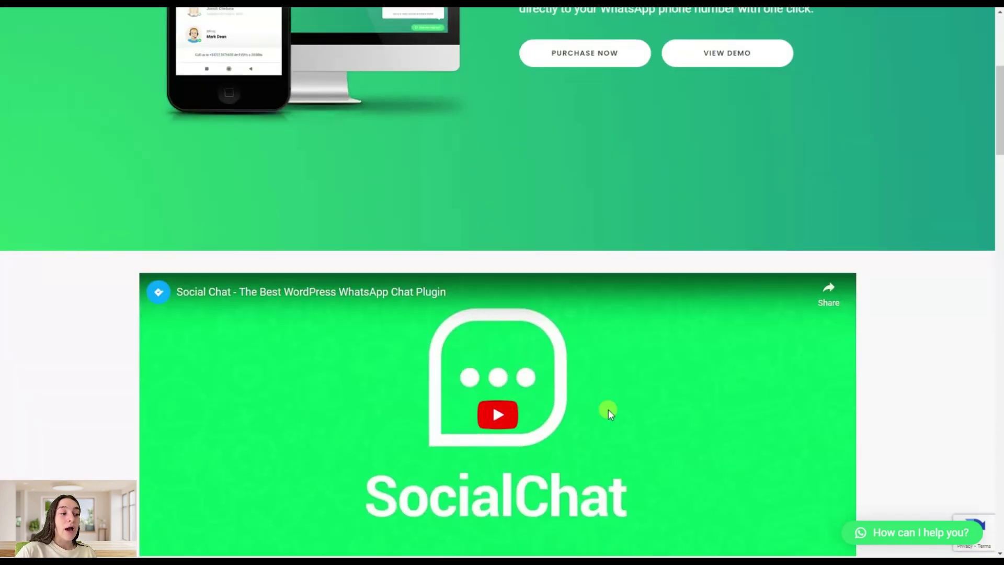
scroll(608, 411, "down", 6)
scroll(610, 413, "down", 2)
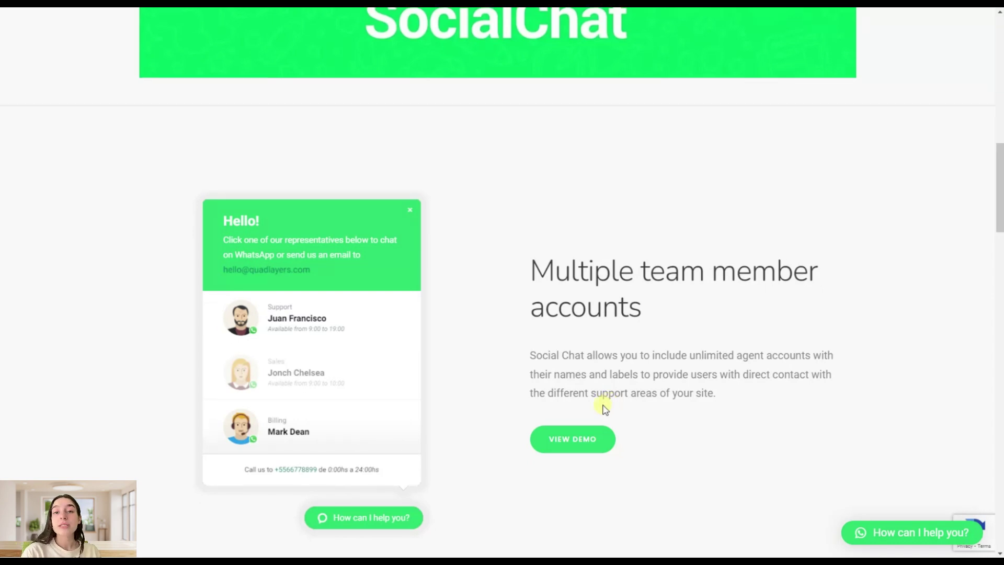
scroll(601, 406, "down", 8)
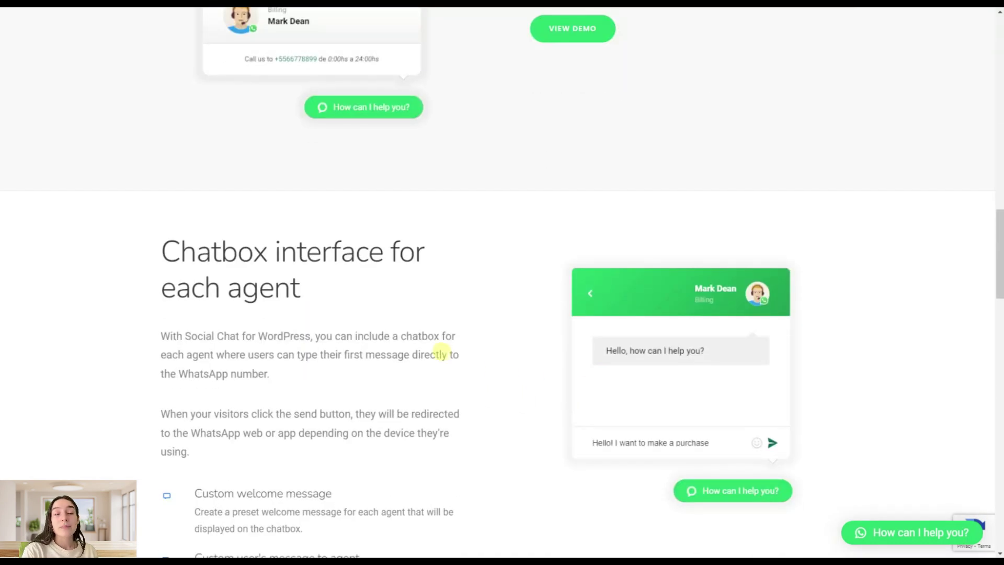
scroll(470, 361, "down", 2)
scroll(502, 387, "down", 3)
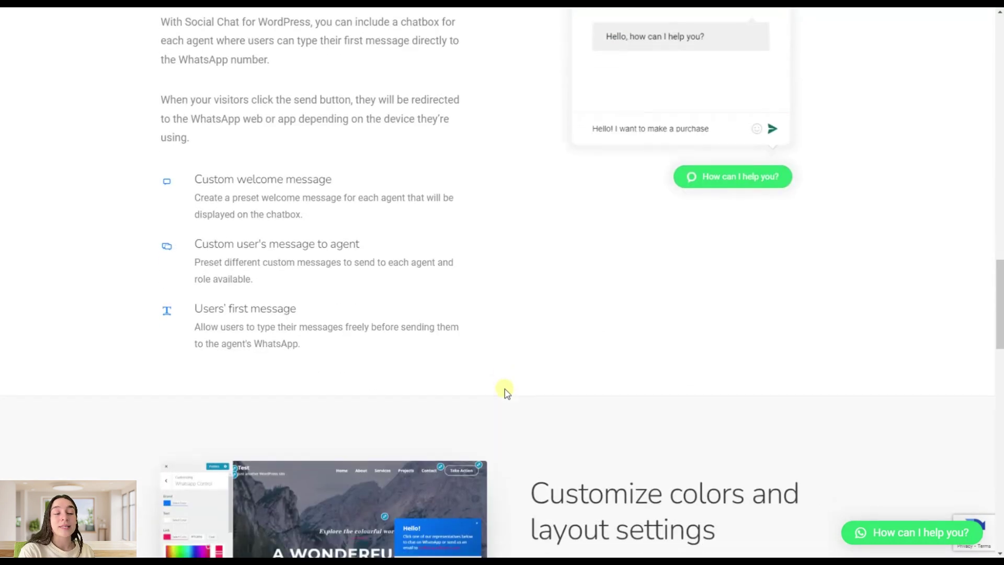
scroll(505, 392, "down", 5)
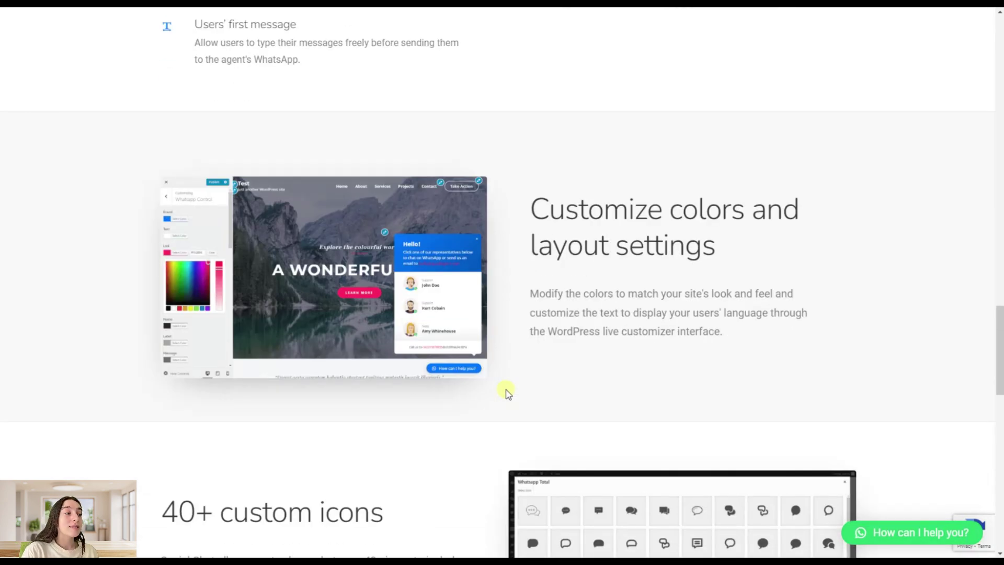
scroll(471, 397, "down", 5)
scroll(442, 404, "down", 1)
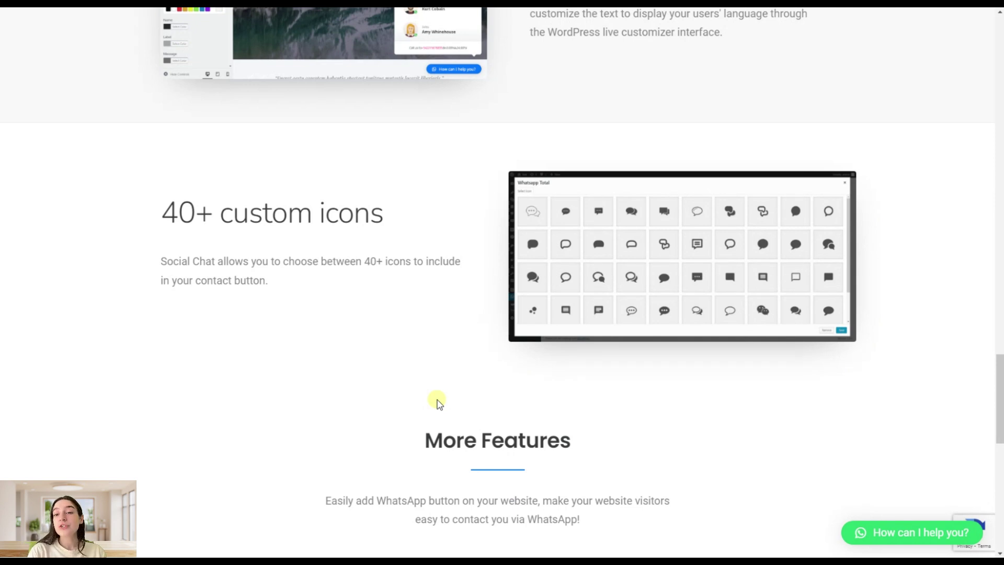
scroll(448, 413, "down", 2)
scroll(468, 406, "down", 1)
scroll(469, 394, "down", 3)
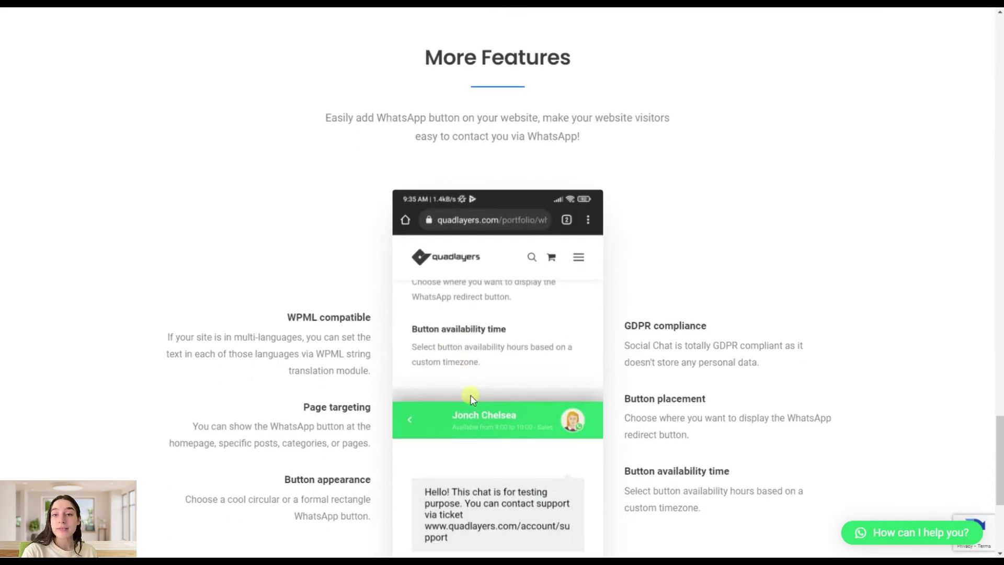
scroll(470, 398, "down", 2)
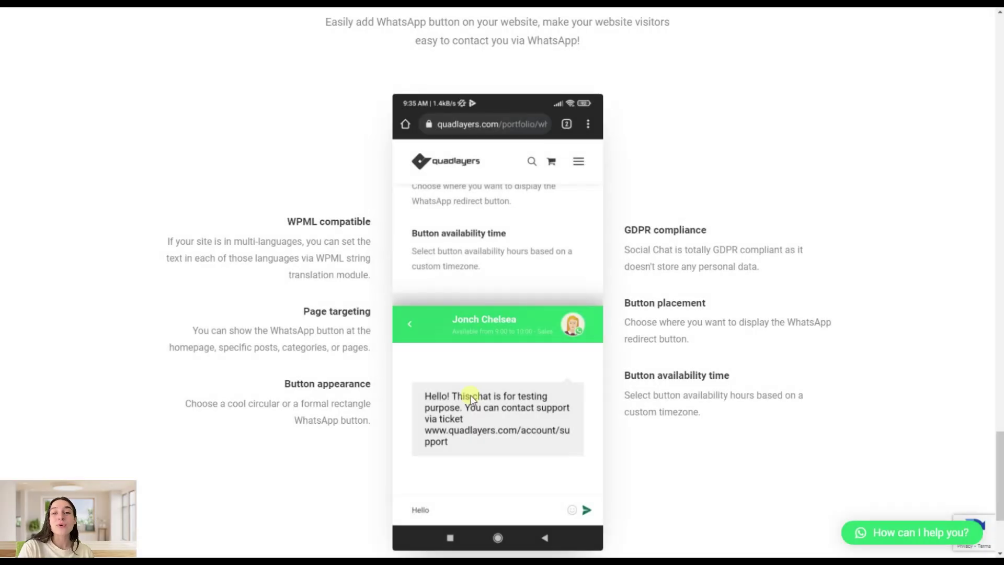
scroll(473, 399, "down", 3)
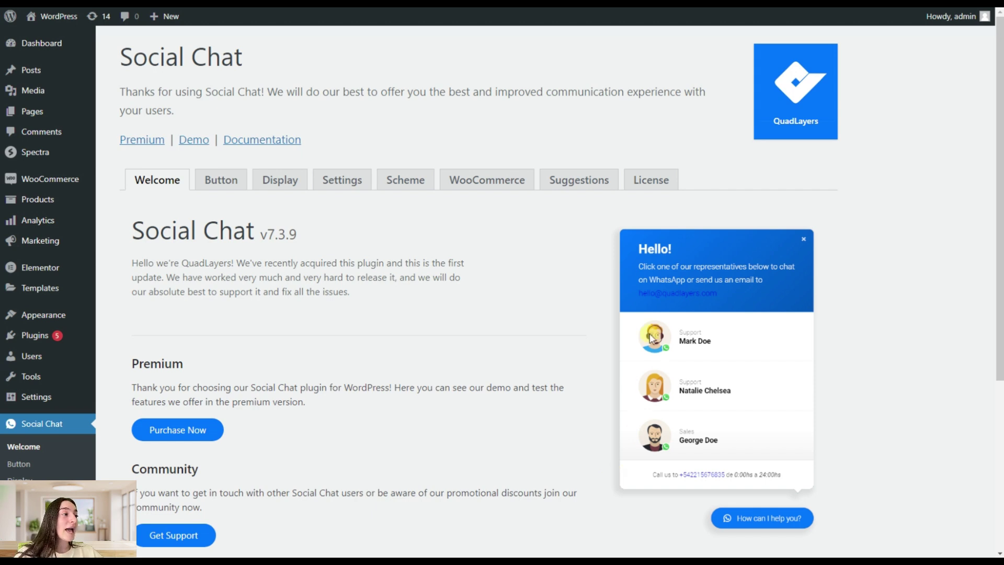
On the Button tab, keep the button position at Bottom Right.
left_click(242, 181)
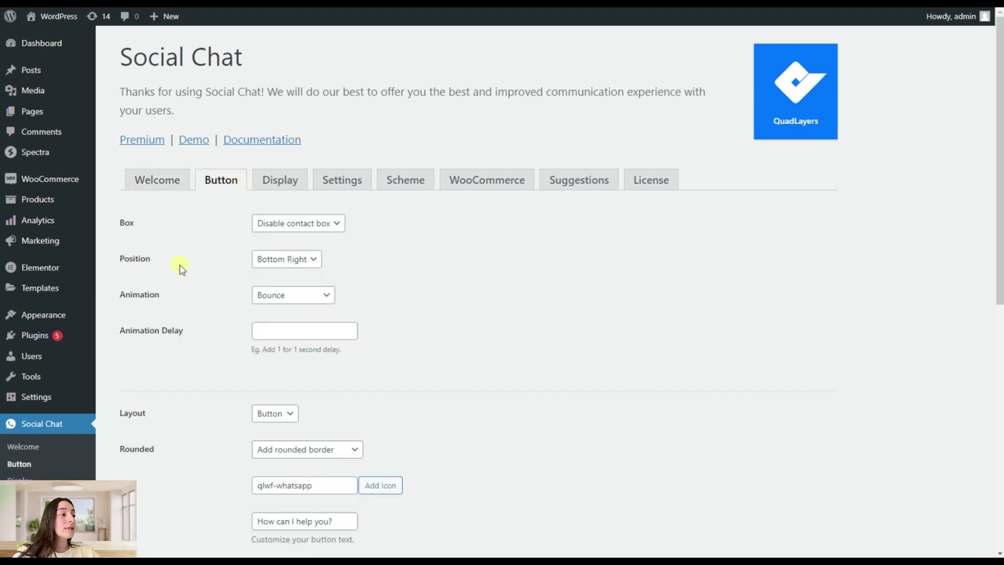
left_click(297, 260)
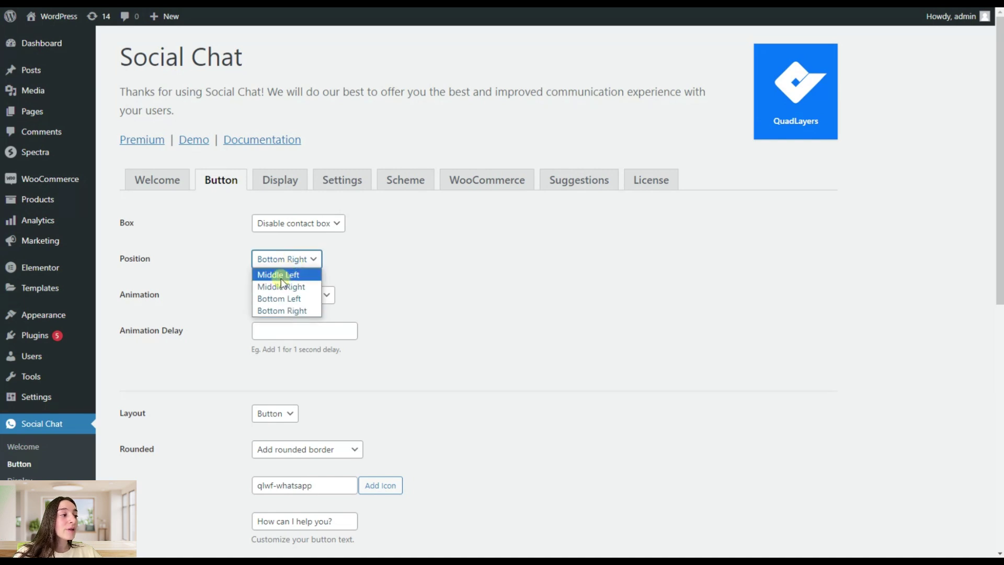
left_click(294, 310)
scroll(282, 267, "down", 1)
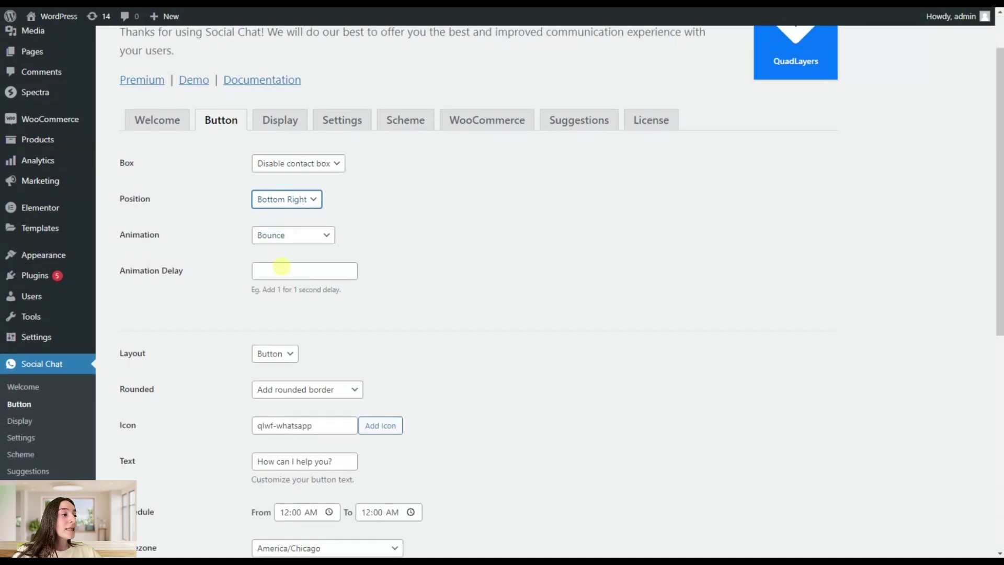
Keep the Bounce animation and review the button Layout options.
left_click(276, 235)
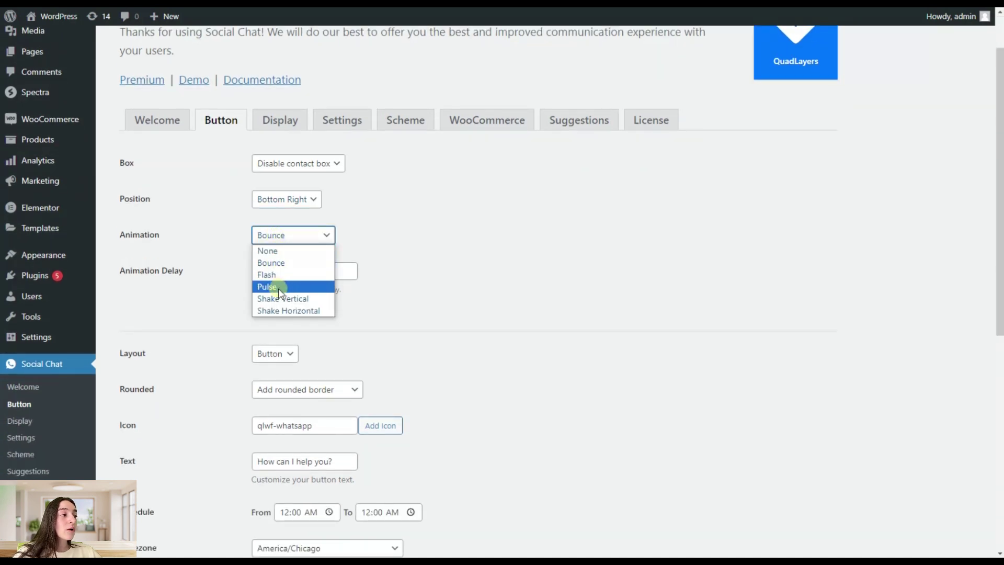
left_click(281, 263)
scroll(277, 269, "down", 1)
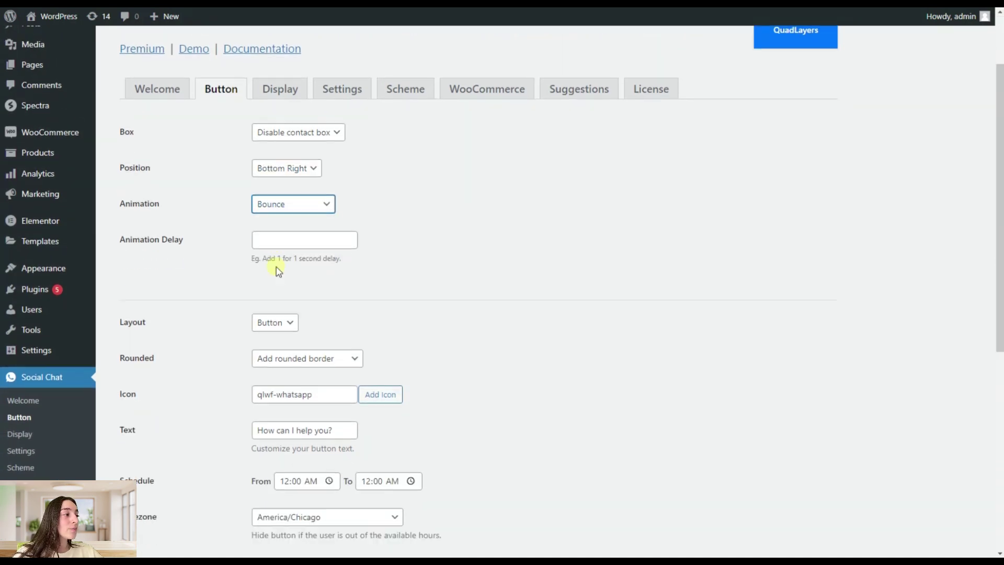
scroll(246, 224, "down", 1)
scroll(276, 229, "down", 1)
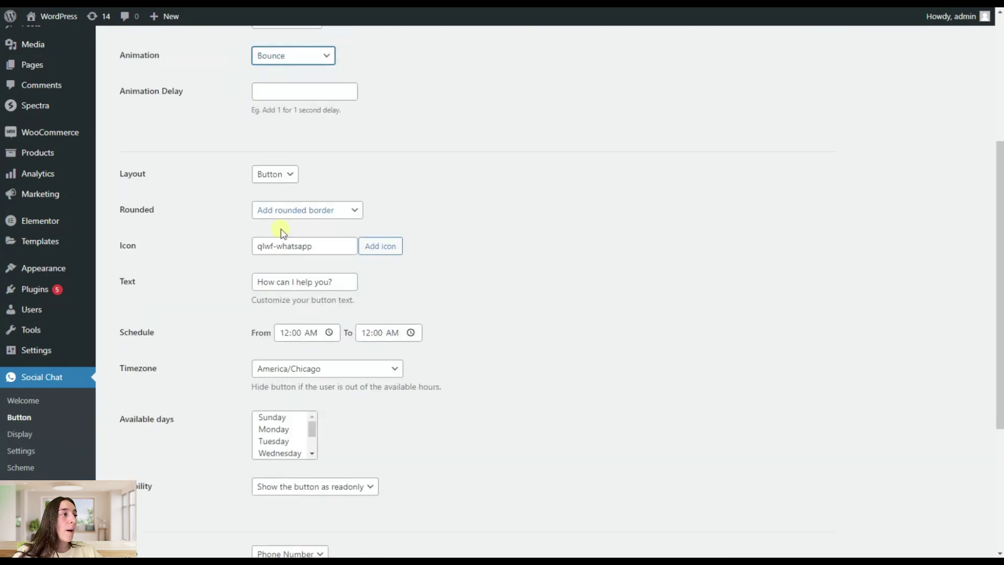
scroll(292, 232, "down", 1)
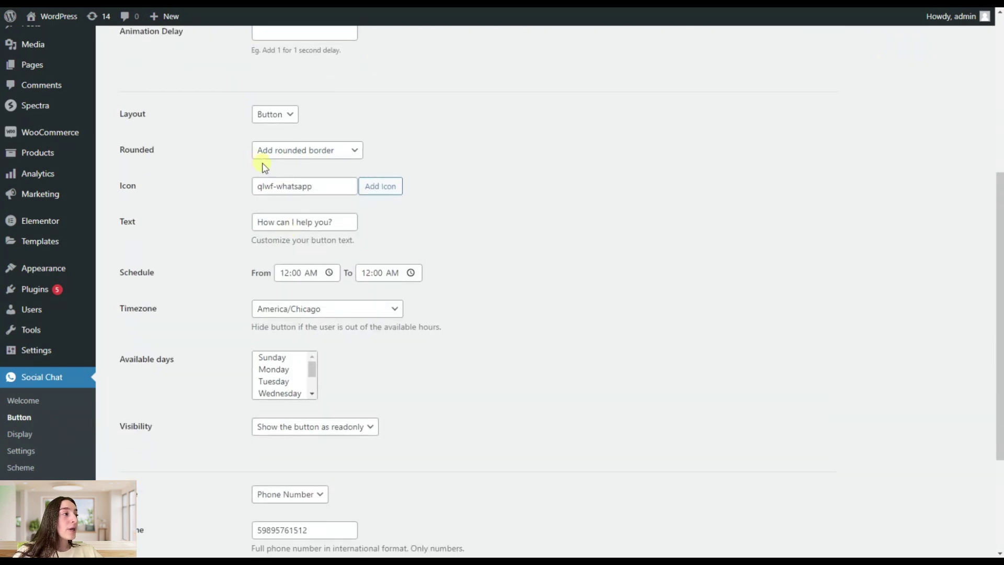
left_click(266, 121)
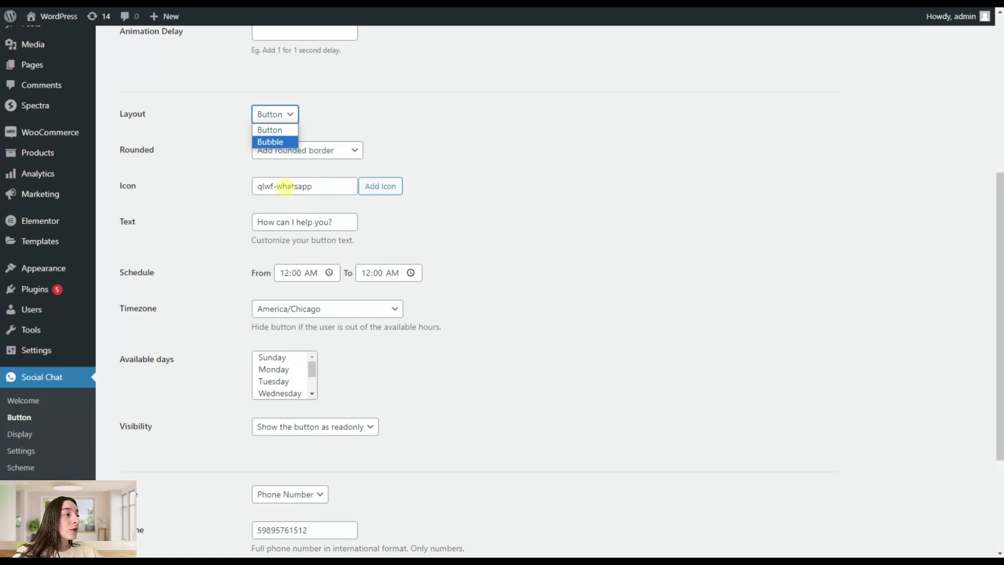
left_click(286, 184)
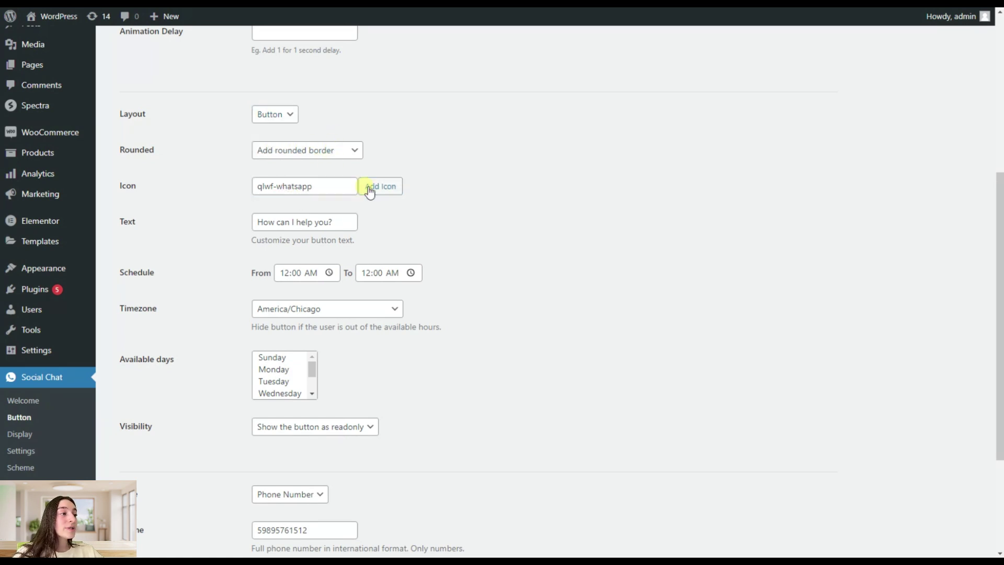
left_click(368, 186)
scroll(437, 279, "down", 1)
scroll(417, 291, "up", 1)
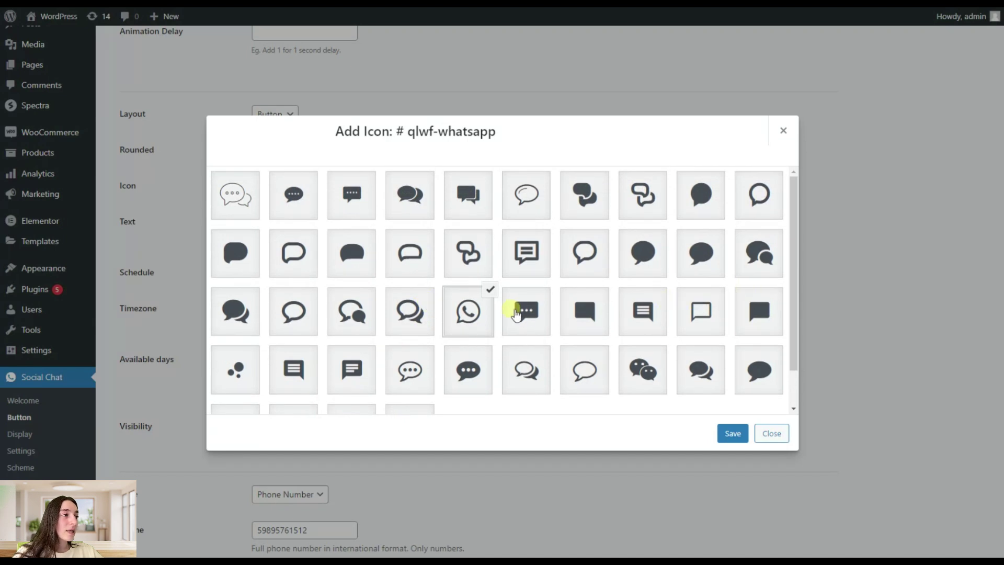
scroll(366, 282, "down", 1)
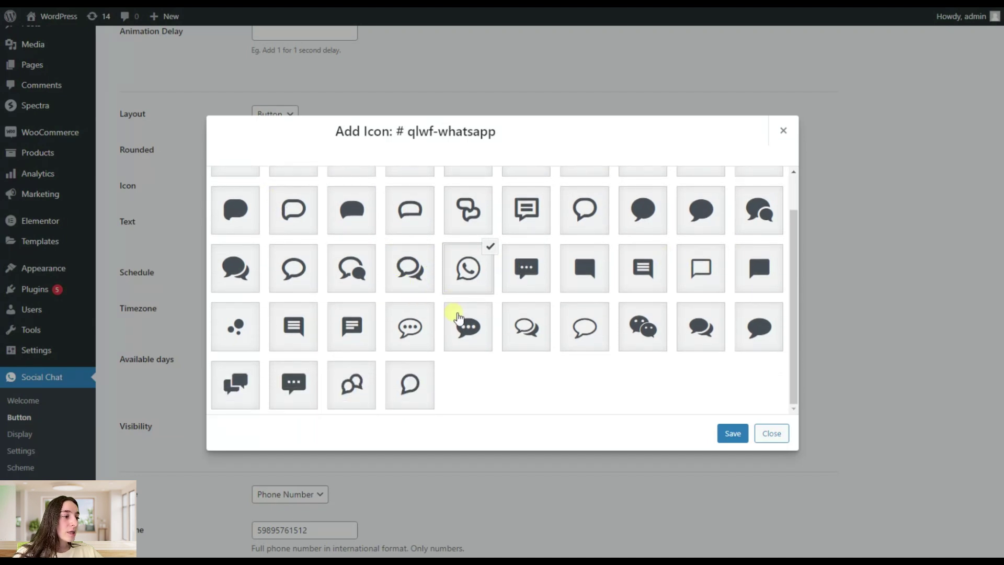
left_click(738, 432)
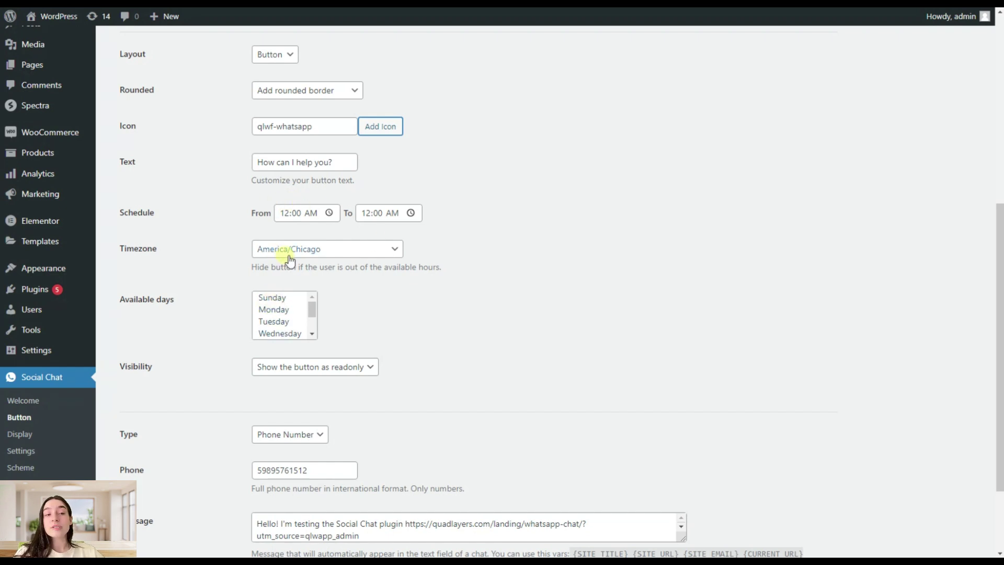
Scroll through the remaining Button settings down to the Message field and back up.
scroll(292, 257, "down", 1)
scroll(287, 271, "down", 1)
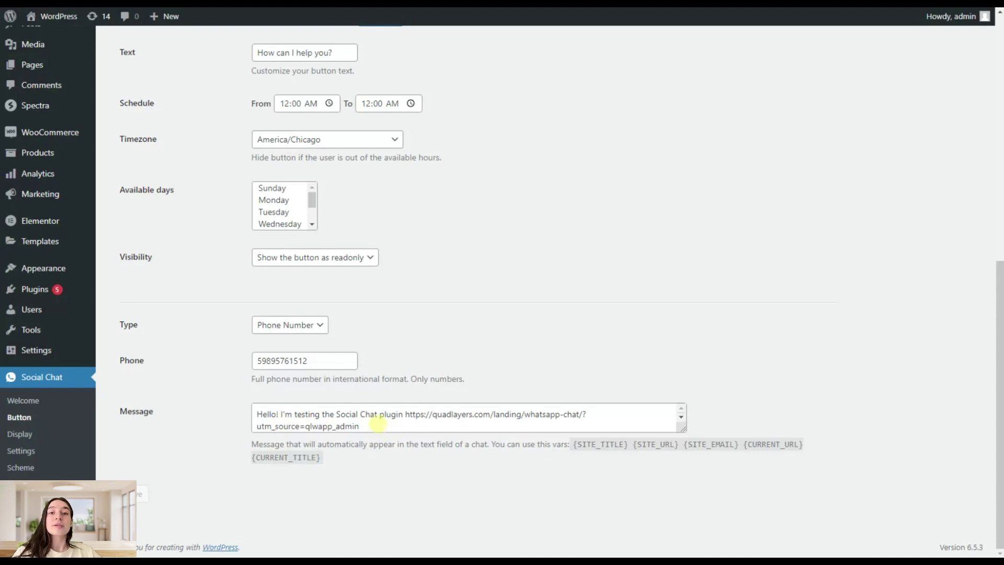
scroll(378, 423, "up", 2)
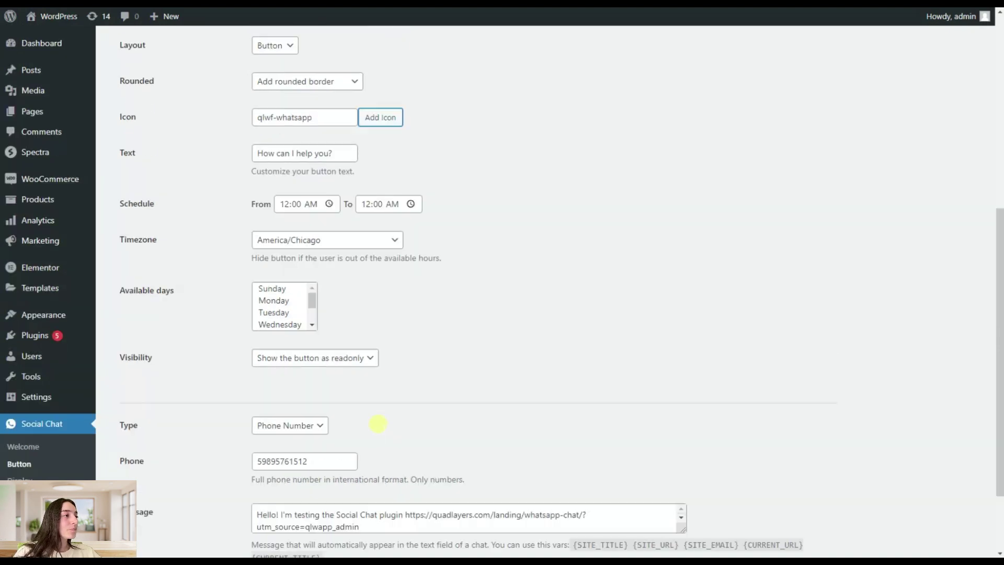
scroll(381, 422, "up", 2)
scroll(382, 422, "up", 2)
scroll(388, 441, "up", 2)
scroll(272, 477, "down", 5)
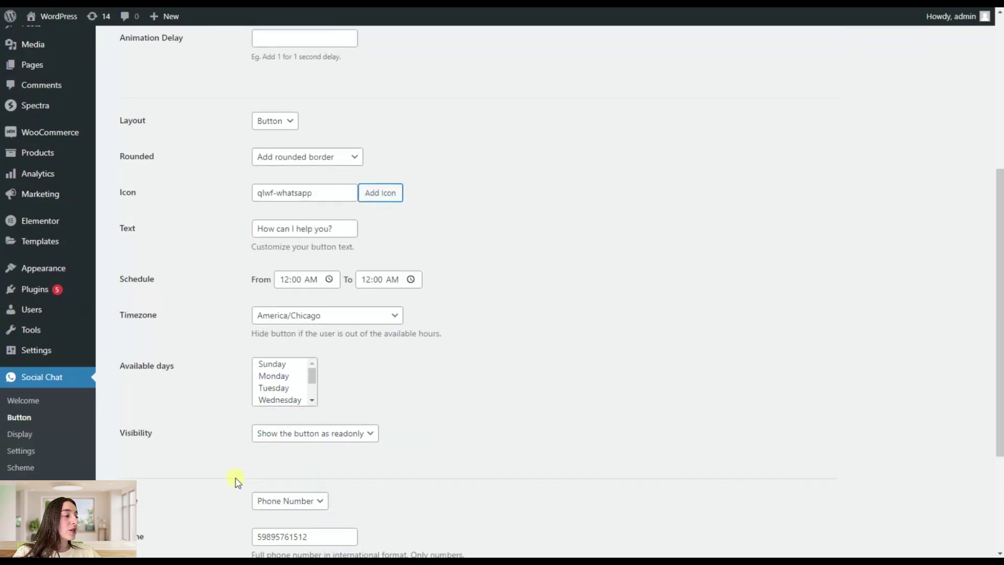
scroll(188, 477, "down", 3)
scroll(180, 458, "up", 4)
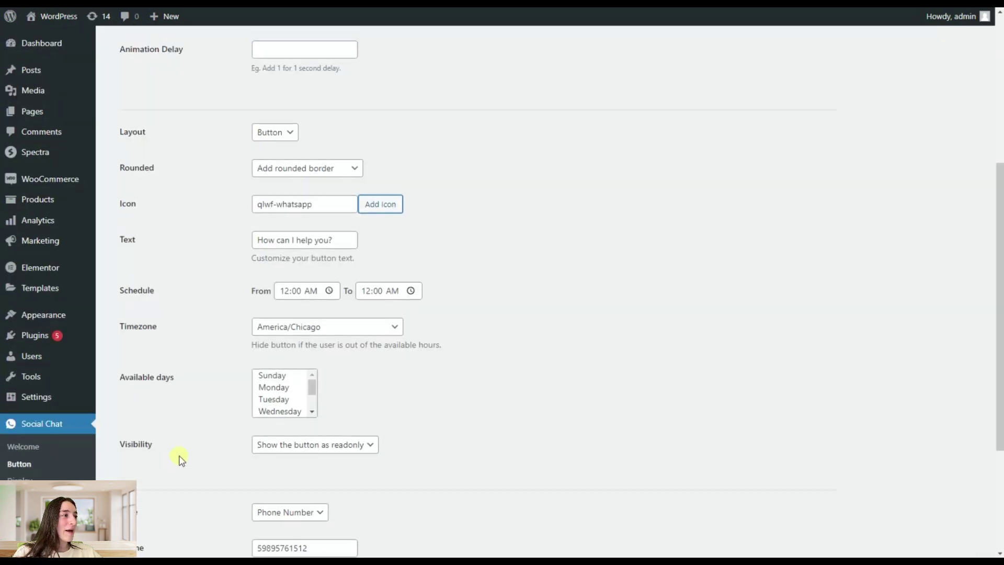
scroll(179, 458, "up", 5)
On the Display tab, keep all devices and Include All targeting, adding no page types.
left_click(281, 187)
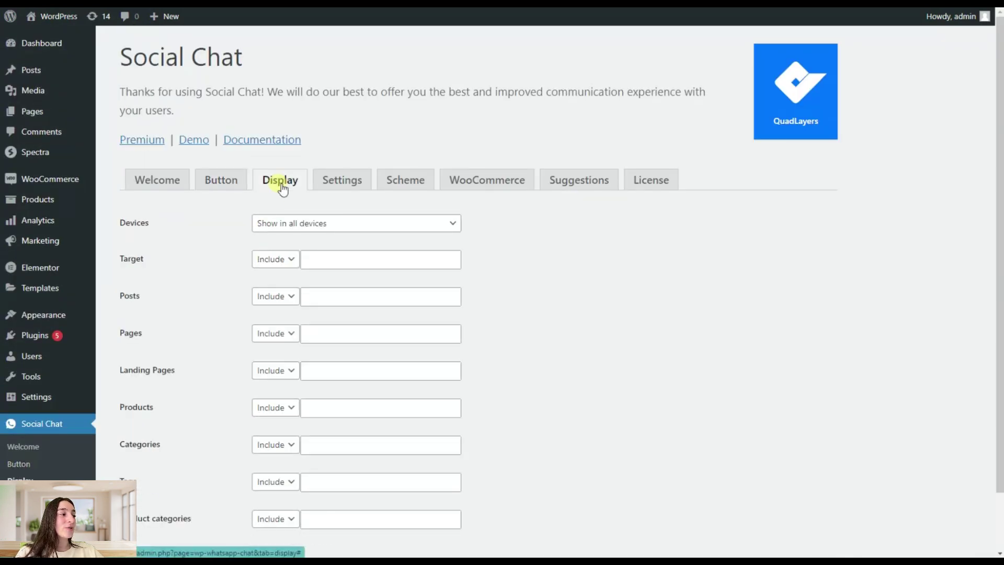
scroll(288, 201, "down", 2)
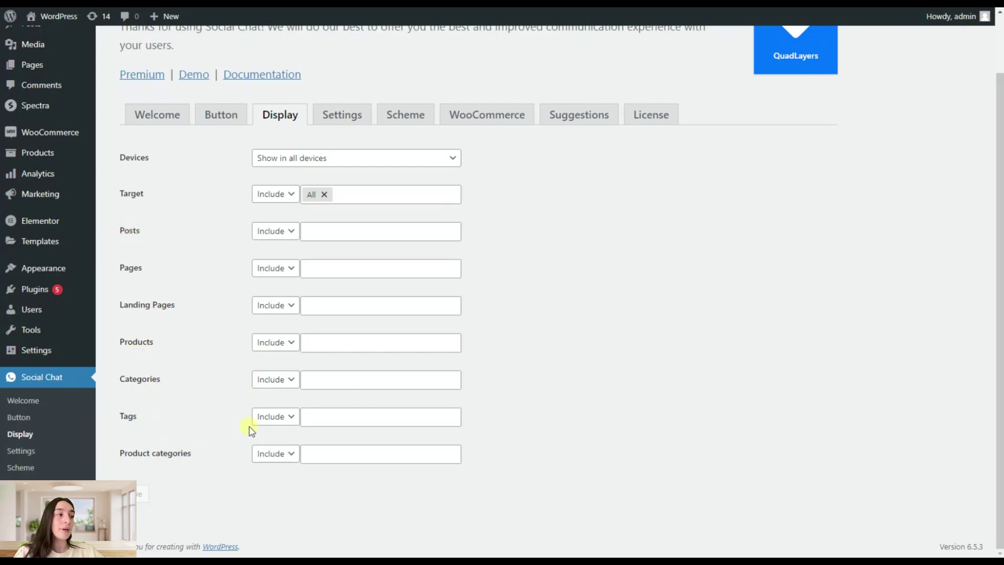
left_click(266, 197)
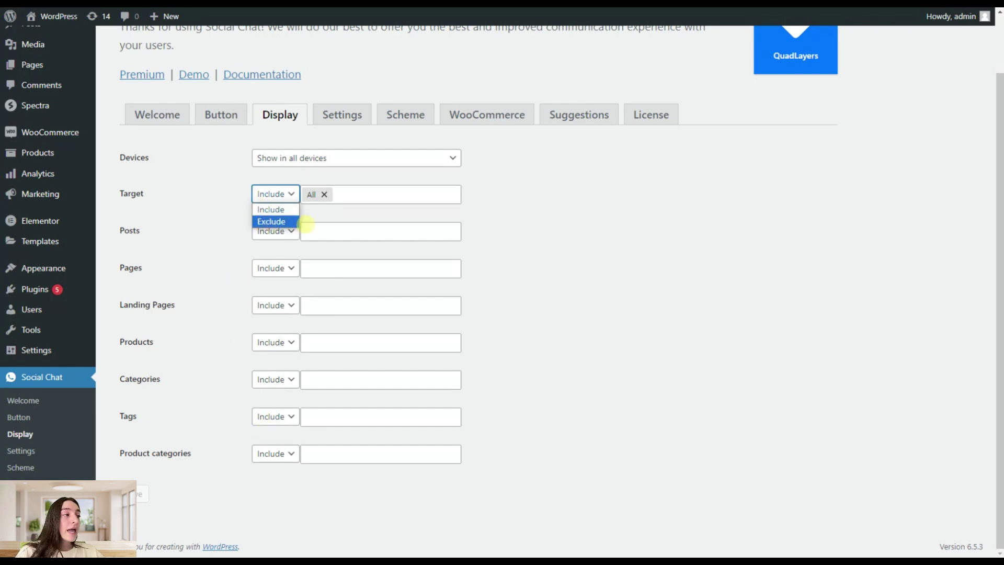
left_click(356, 200)
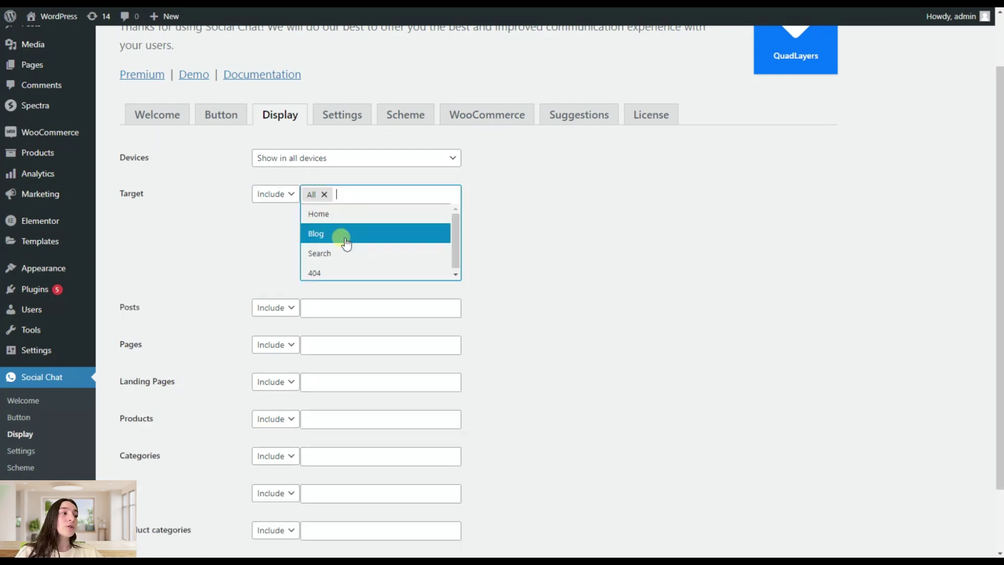
left_click(274, 236)
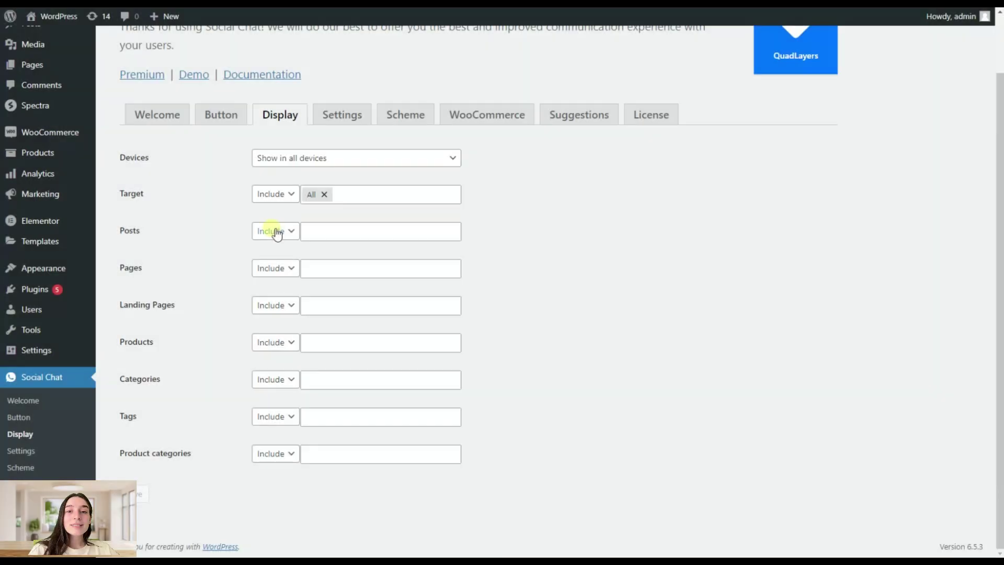
Review the Scheme tab: Web Default font, size 18, icon size 60, no colours set.
scroll(366, 157, "up", 1)
left_click(385, 177)
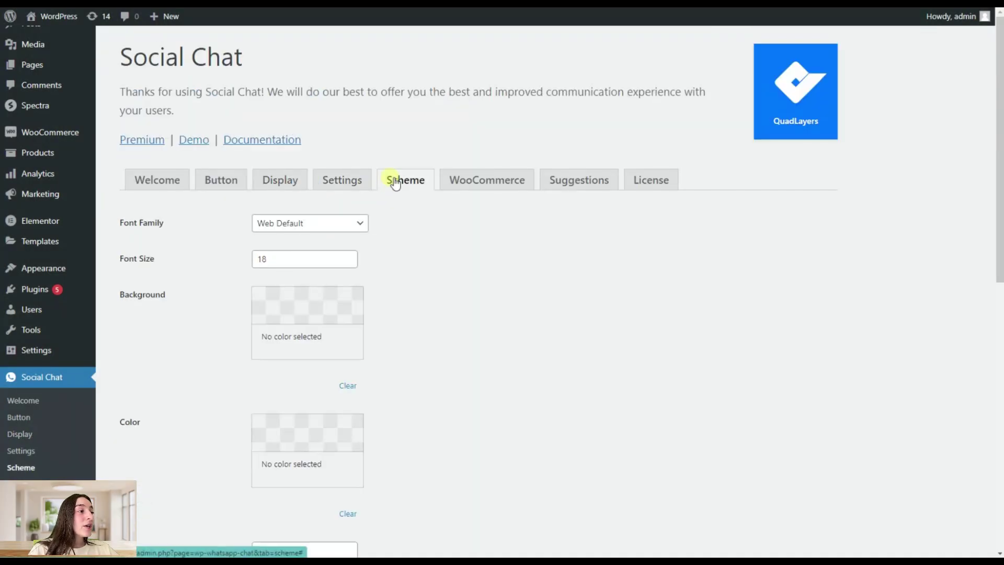
scroll(324, 228, "down", 1)
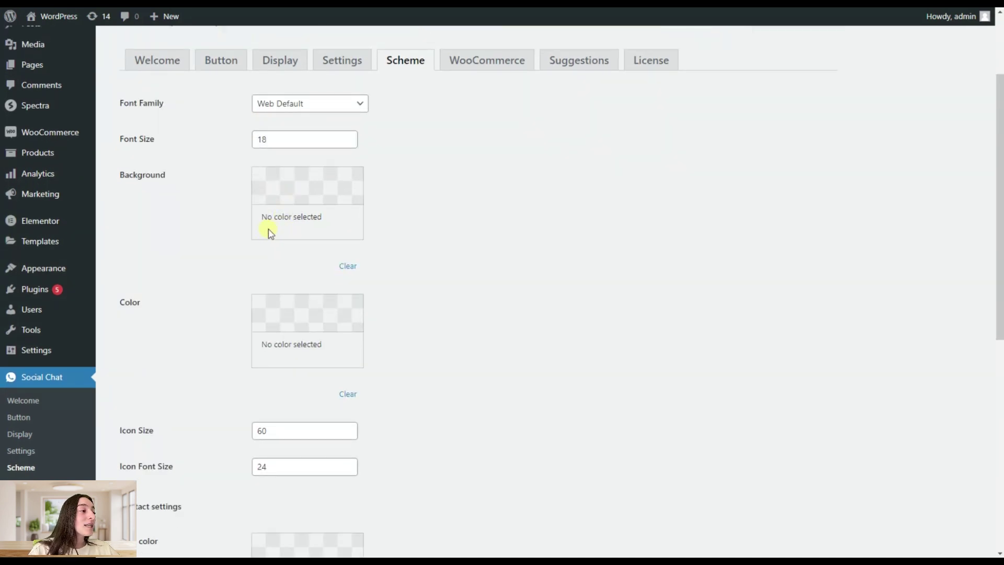
scroll(271, 245, "down", 2)
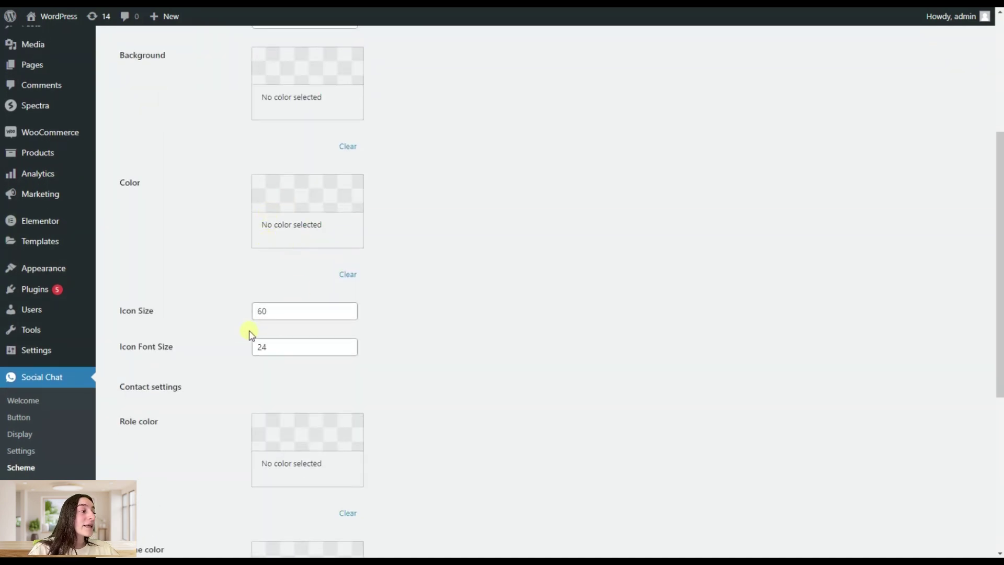
scroll(233, 356, "down", 1)
scroll(300, 347, "down", 2)
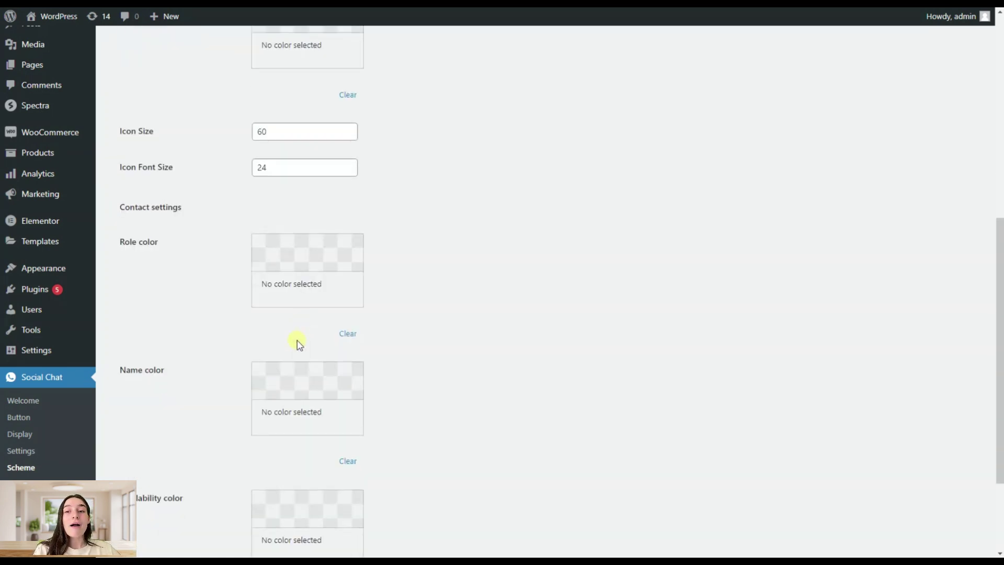
scroll(298, 342, "up", 1)
scroll(298, 343, "up", 1)
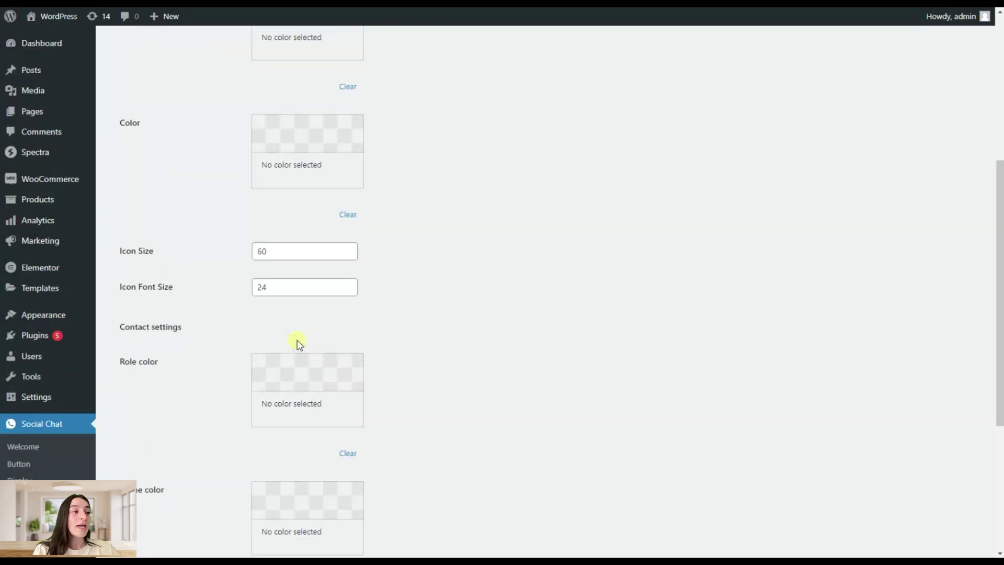
scroll(300, 344, "up", 2)
scroll(299, 344, "up", 3)
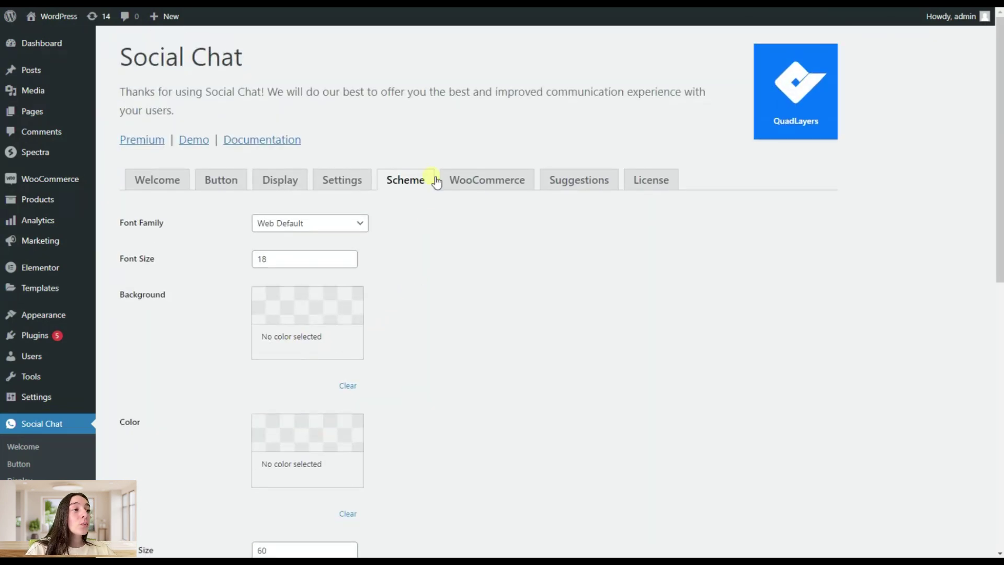
On the WooCommerce tab, keep the Button layout and set the icon to qlwf-bubbles.
left_click(477, 181)
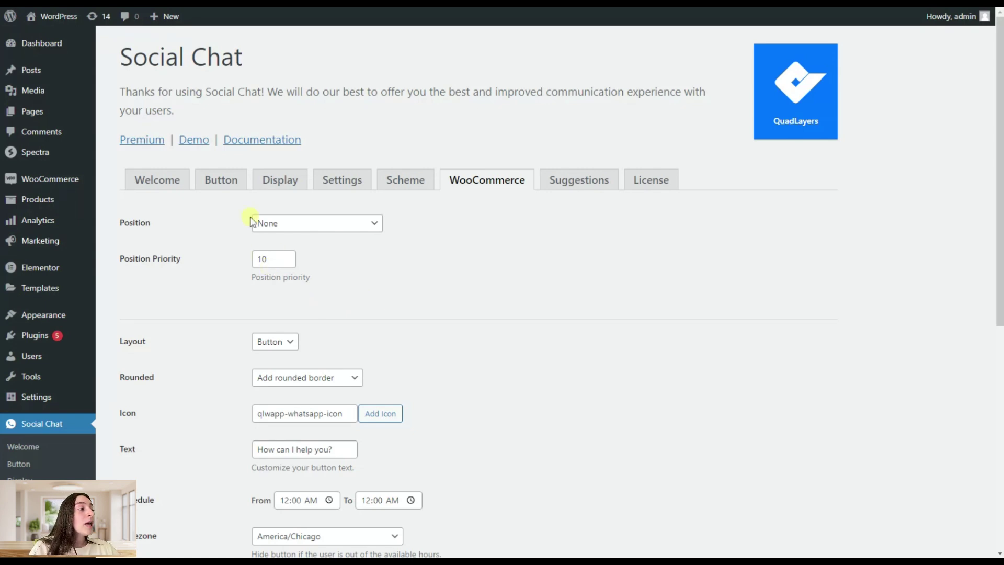
scroll(293, 286, "down", 1)
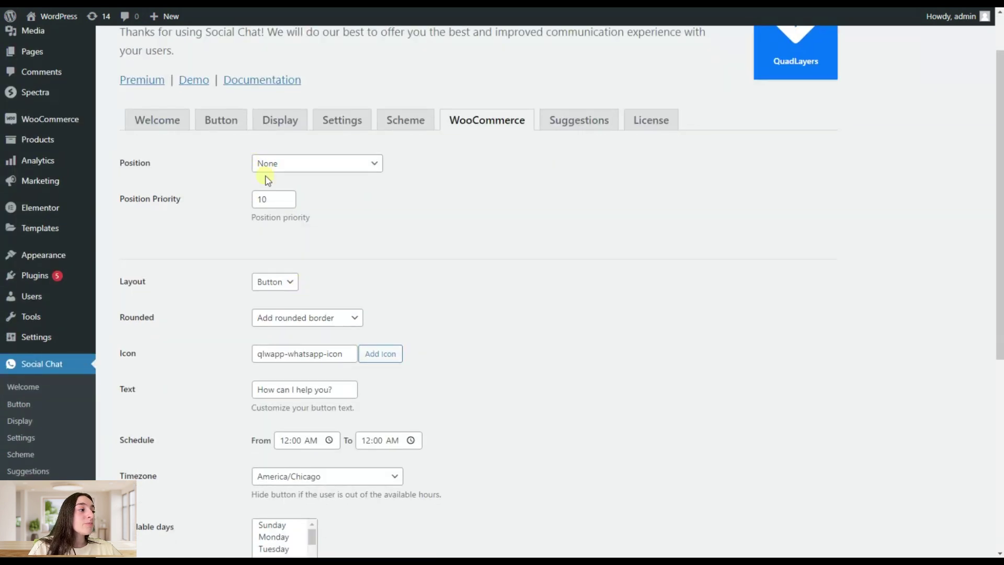
scroll(292, 220, "down", 1)
scroll(321, 251, "down", 1)
left_click(275, 162)
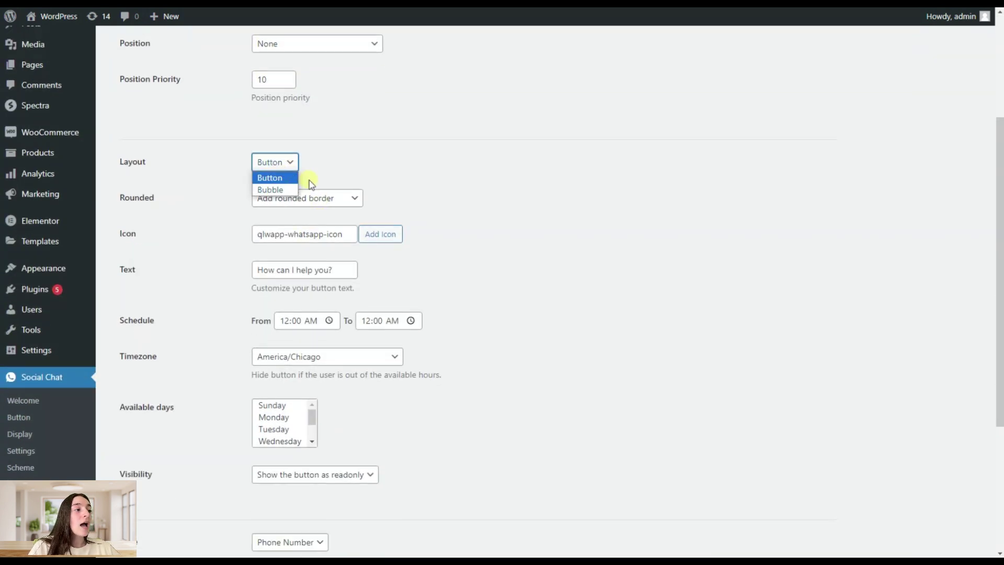
left_click(312, 184)
left_click(371, 238)
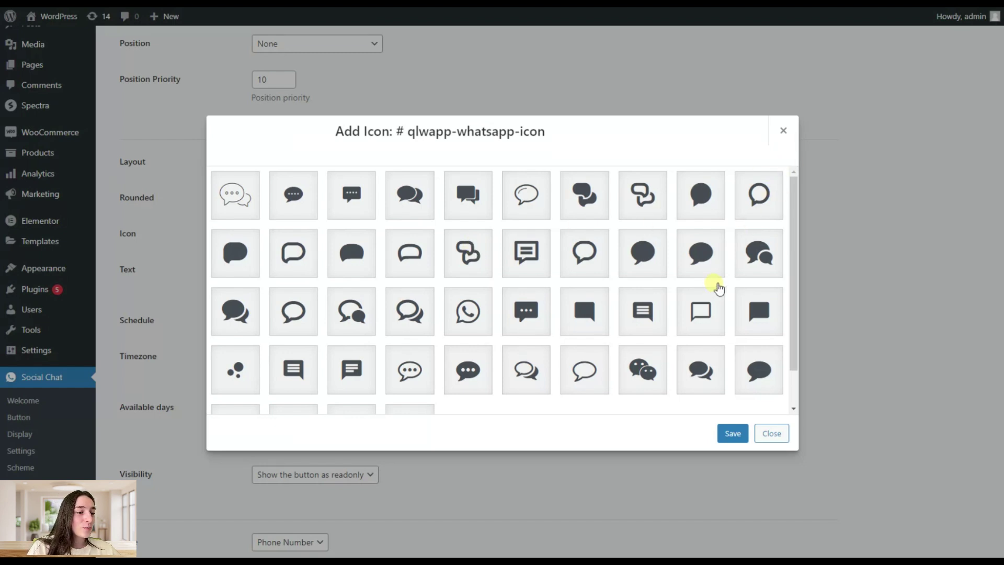
left_click(752, 268)
left_click(742, 433)
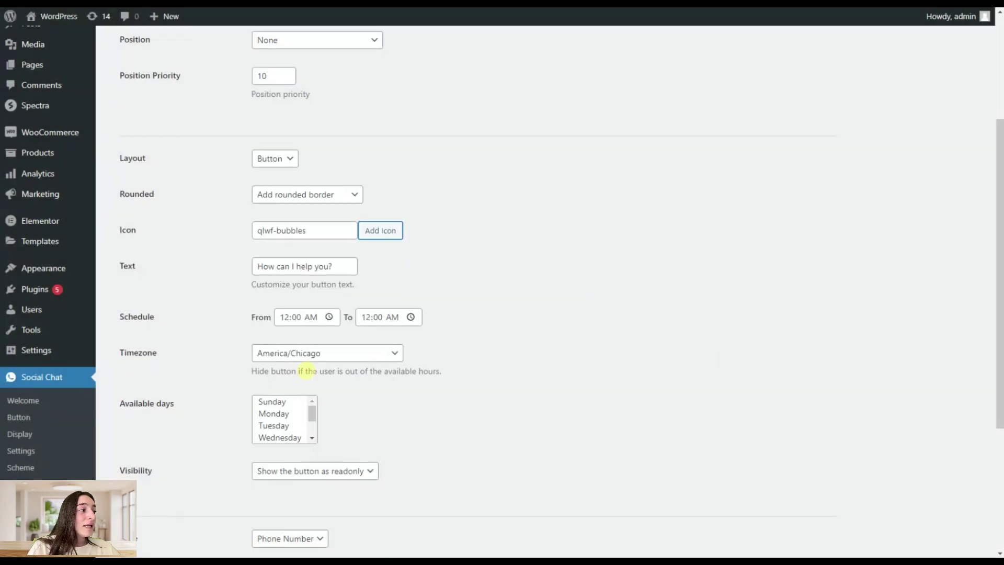
Keep Phone Number as the contact type and save the WooCommerce settings.
scroll(301, 355, "down", 1)
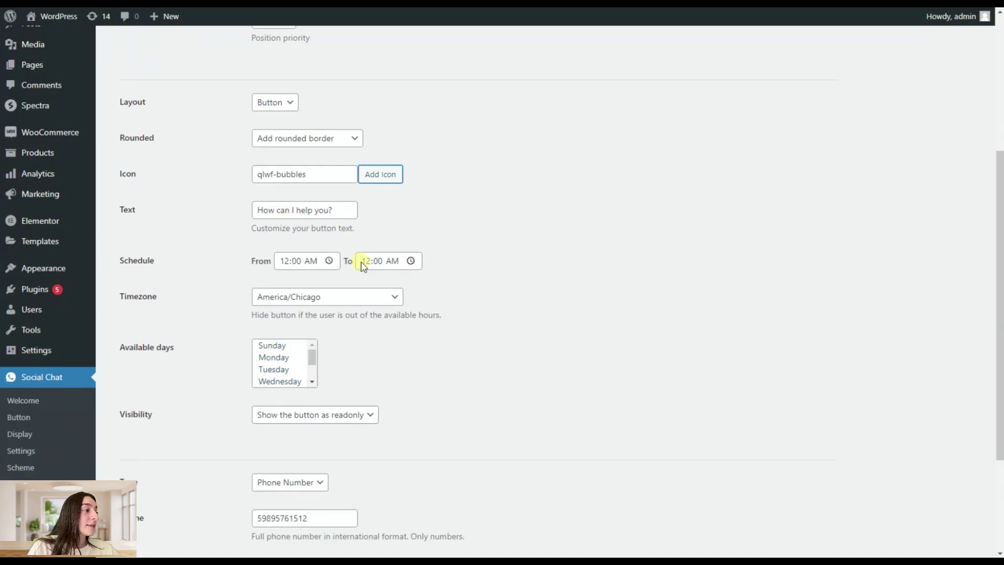
scroll(309, 285, "down", 1)
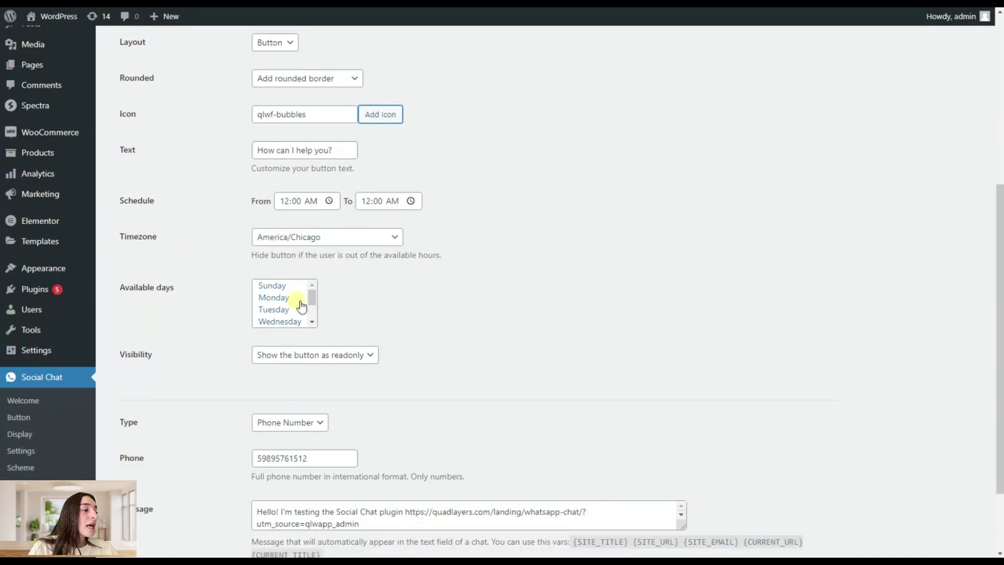
scroll(305, 308, "down", 2)
scroll(267, 340, "down", 2)
scroll(282, 348, "down", 1)
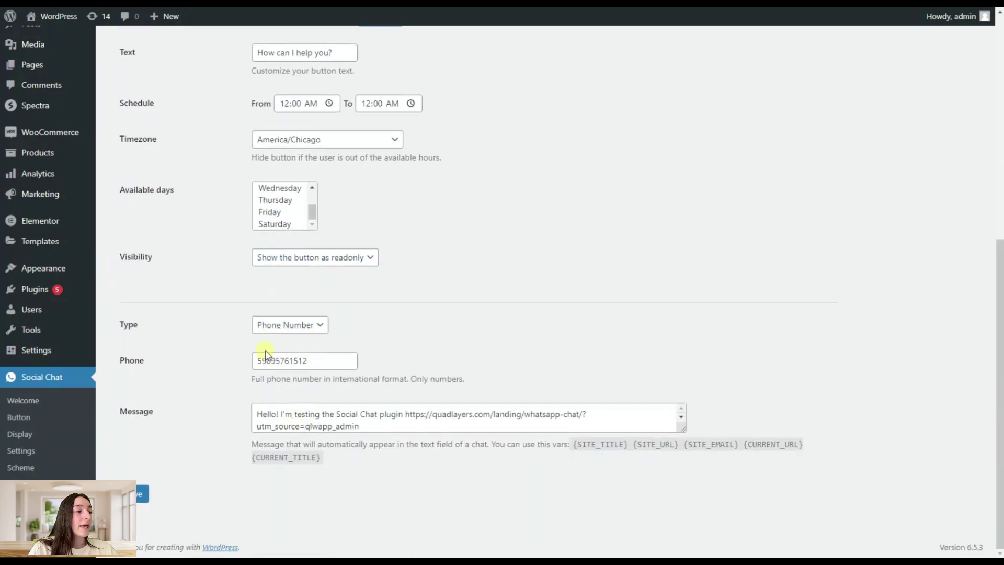
left_click(276, 326)
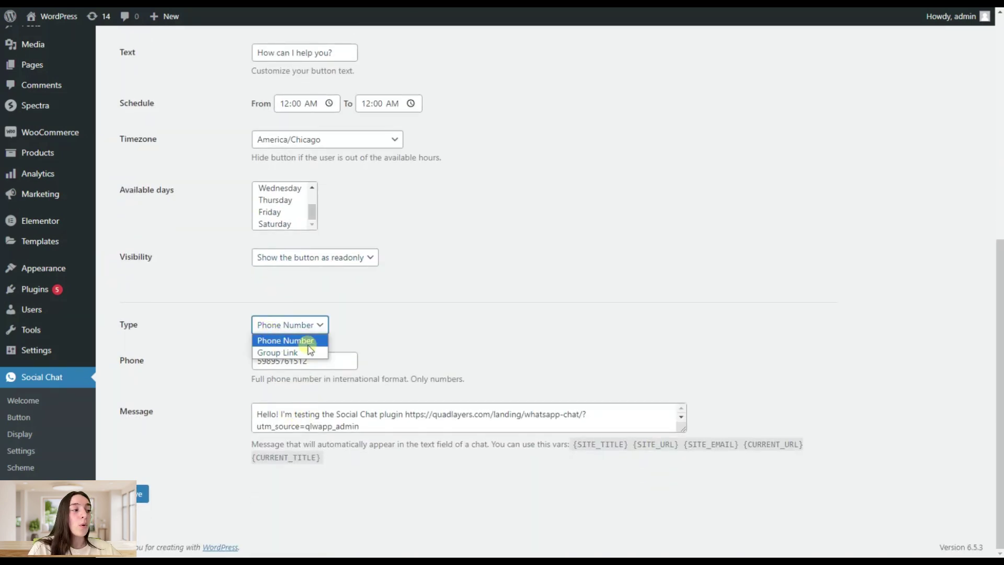
left_click(337, 332)
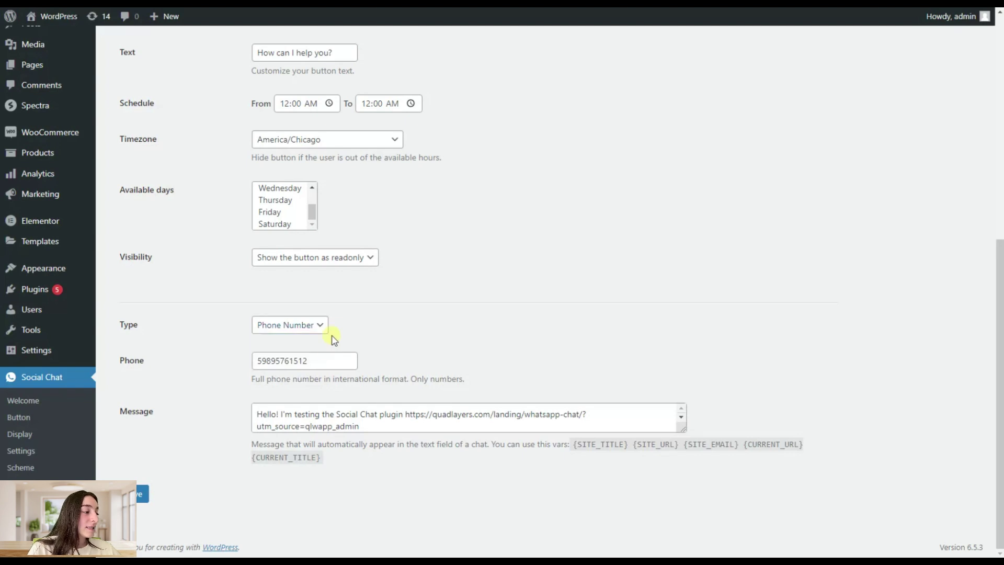
left_click(143, 494)
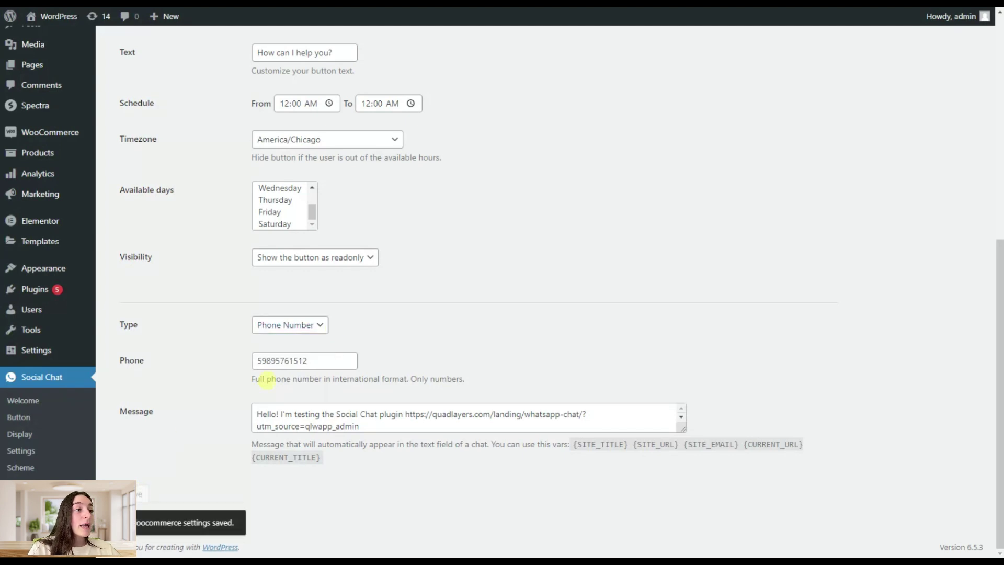
In the Customizer's Social Chat section, set the Brand colour to near-black #0a0a0a.
scroll(272, 372, "up", 5)
scroll(285, 358, "up", 2)
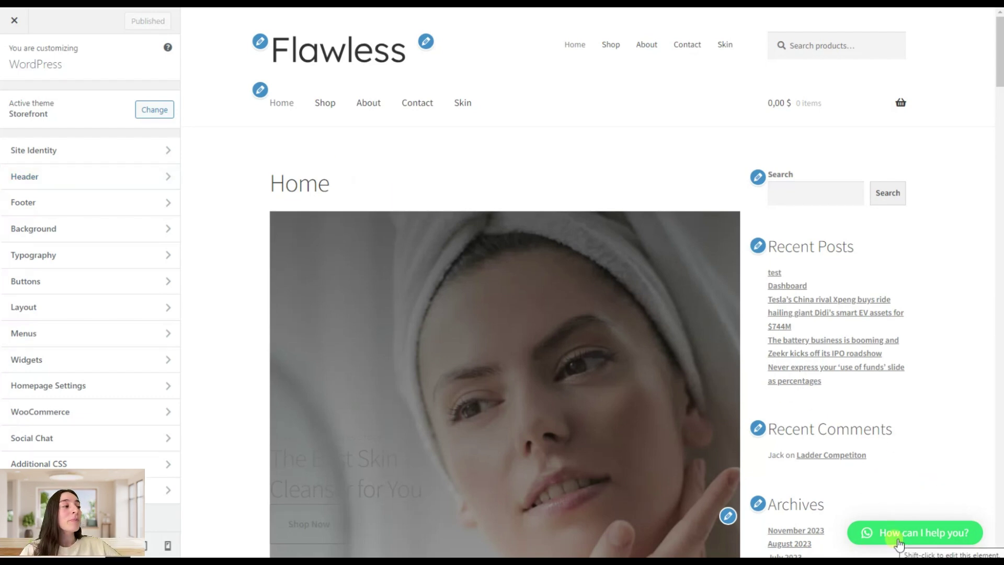
left_click(88, 439)
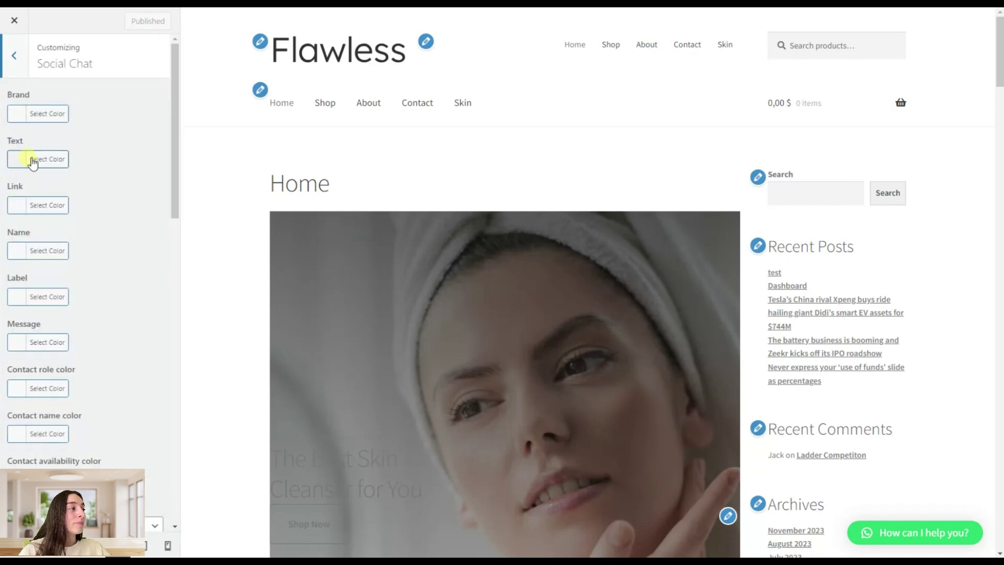
left_click(24, 115)
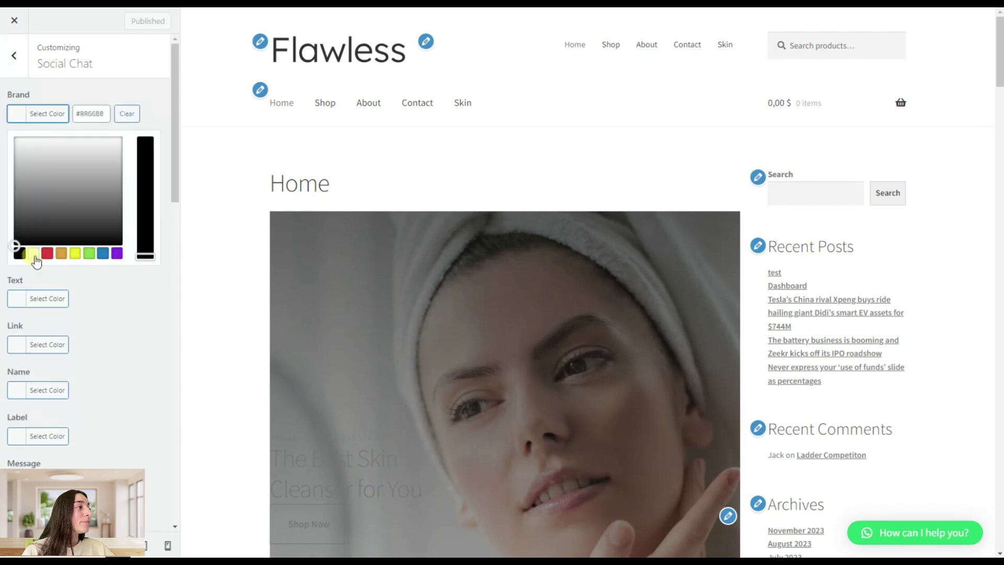
left_click(16, 243)
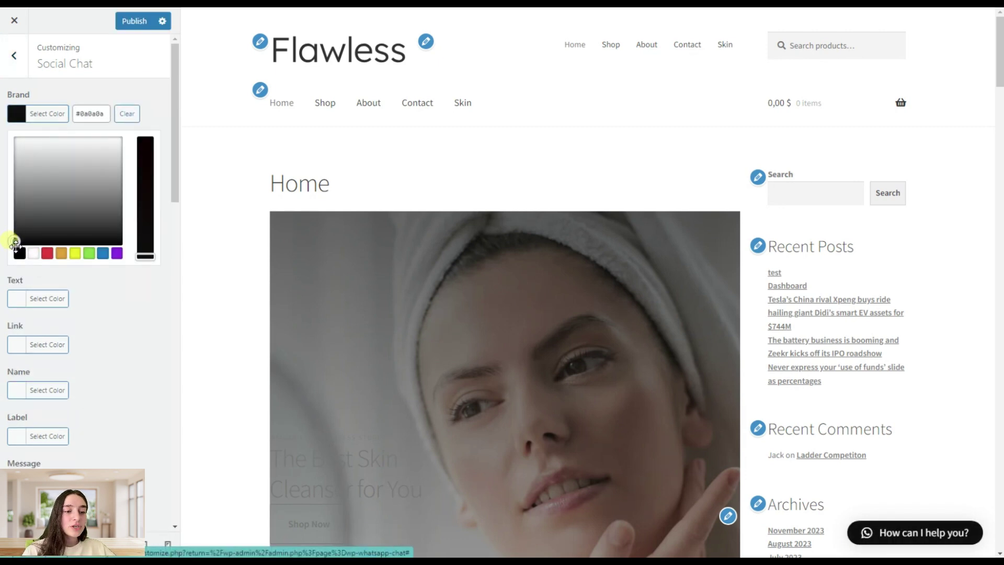
left_click(163, 153)
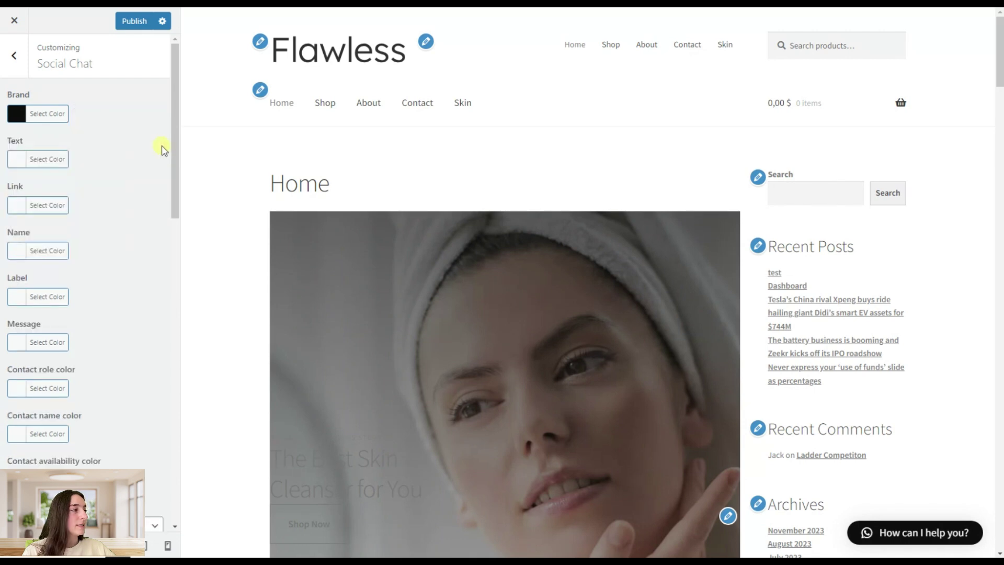
Set the Text colour to white #ffffff after trying red, yellow and green.
left_click(16, 159)
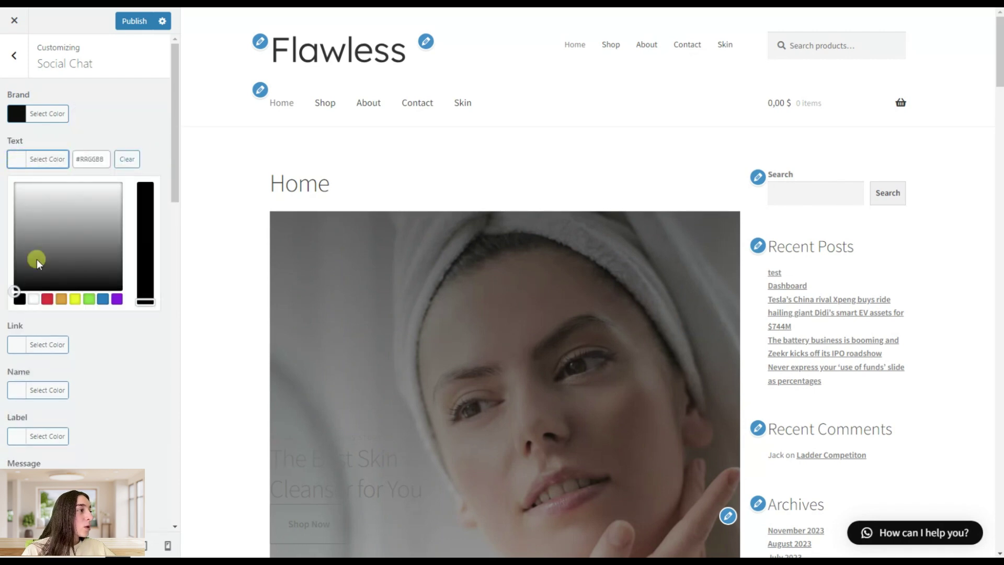
left_click(33, 300)
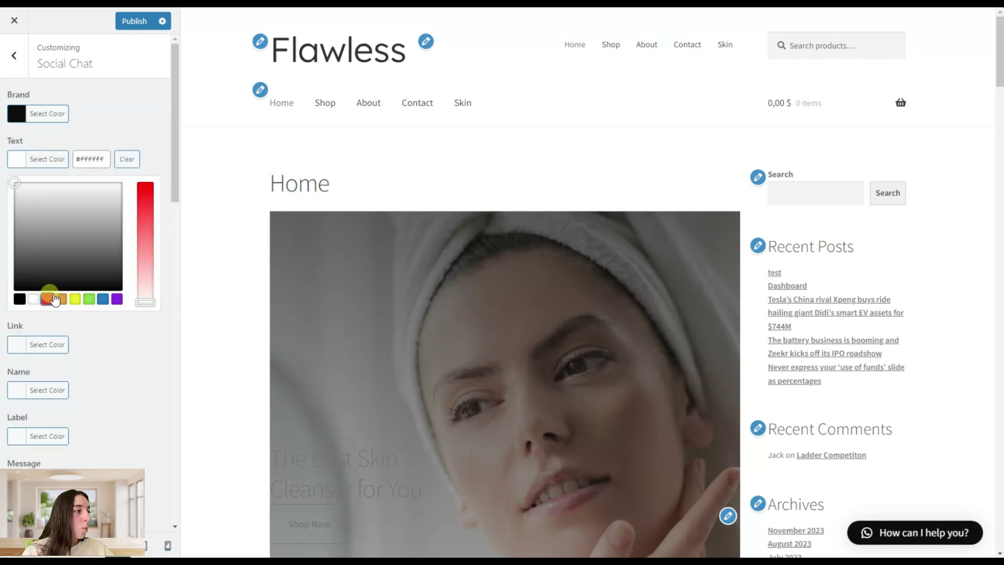
left_click(47, 299)
left_click(61, 299)
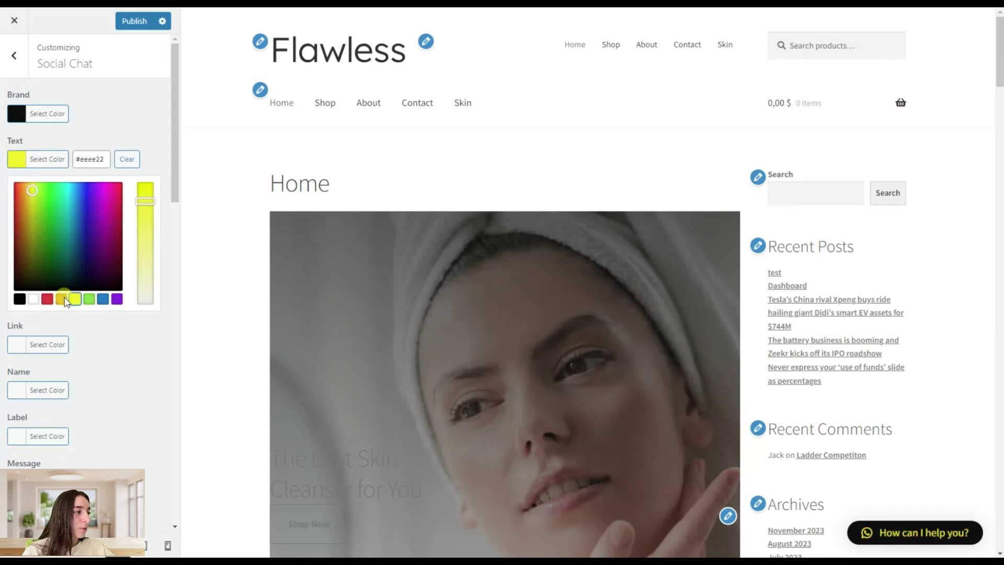
left_click(89, 299)
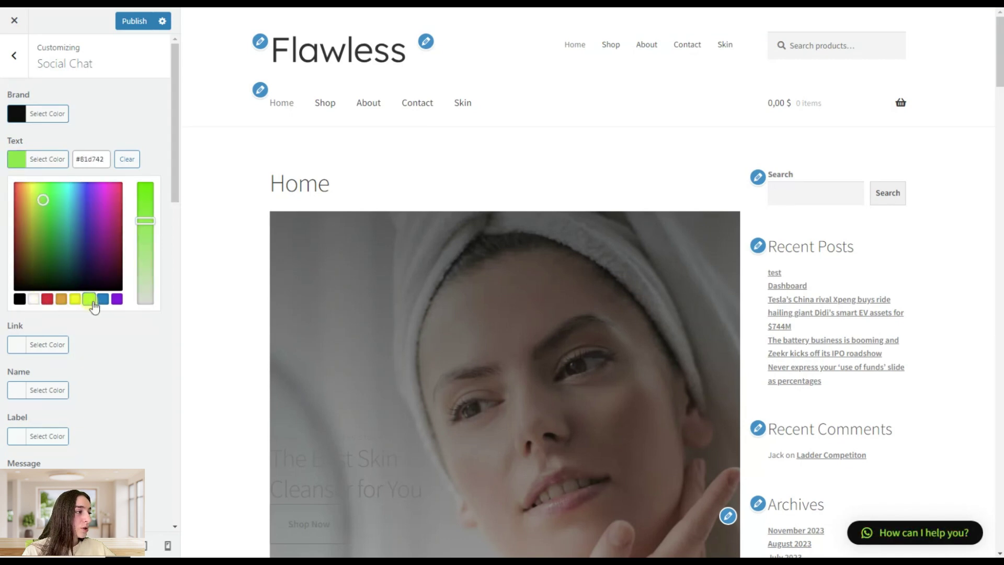
left_click(33, 299)
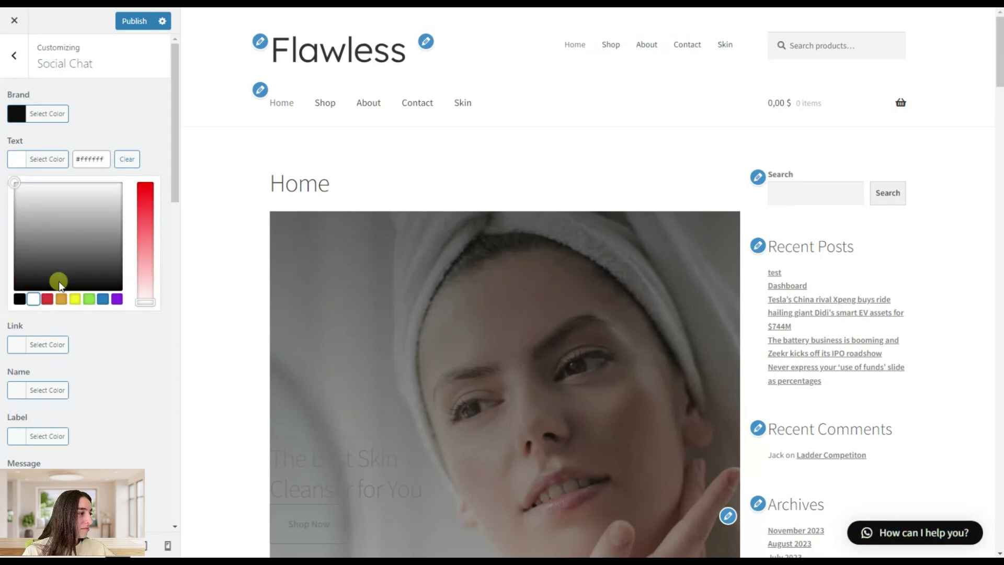
left_click(163, 170)
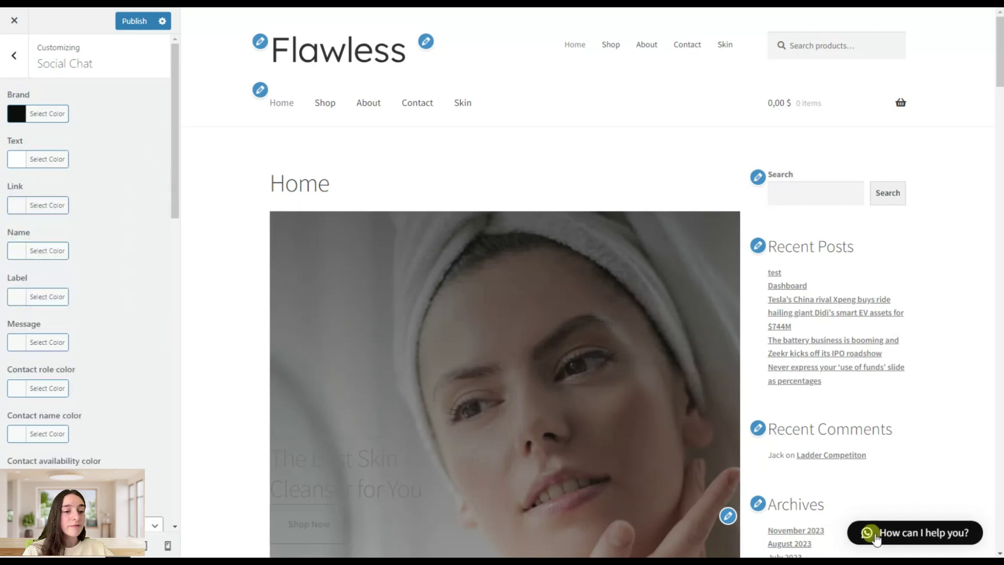
scroll(49, 298, "down", 2)
scroll(48, 299, "down", 1)
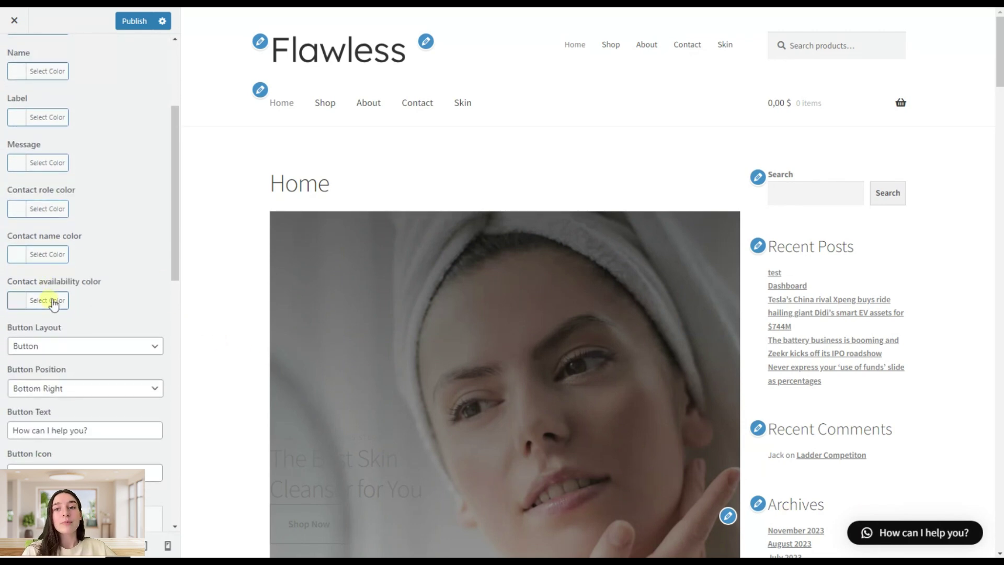
scroll(52, 298, "down", 2)
Switch the chat button layout to Bubble.
scroll(50, 245, "down", 1)
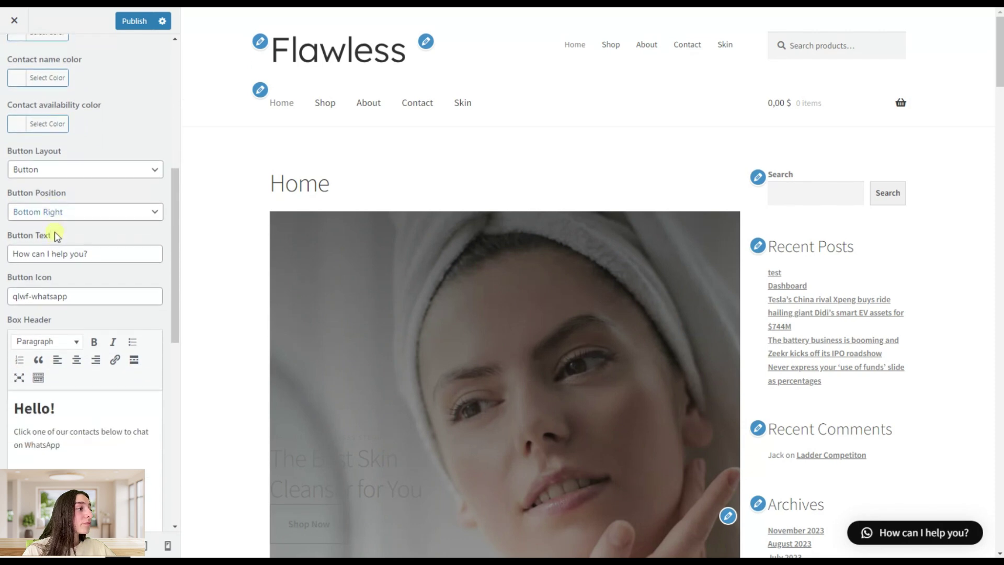
left_click(39, 165)
left_click(41, 193)
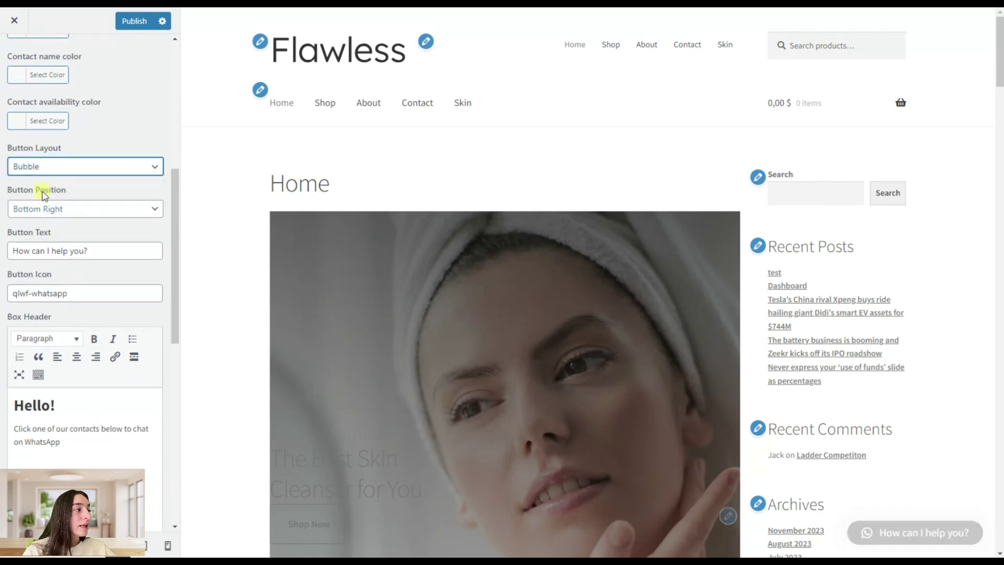
scroll(5, 204, "up", 1)
scroll(5, 204, "up", 4)
scroll(10, 178, "up", 1)
Set the Brand colour to black and keep the button position at Bottom Right.
left_click(16, 114)
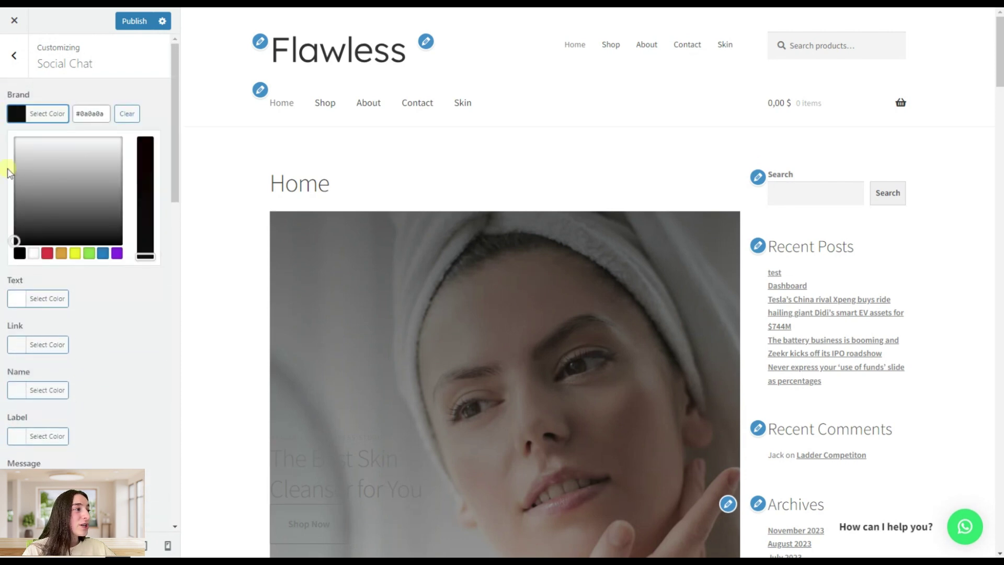
left_click(15, 241)
left_click(125, 185)
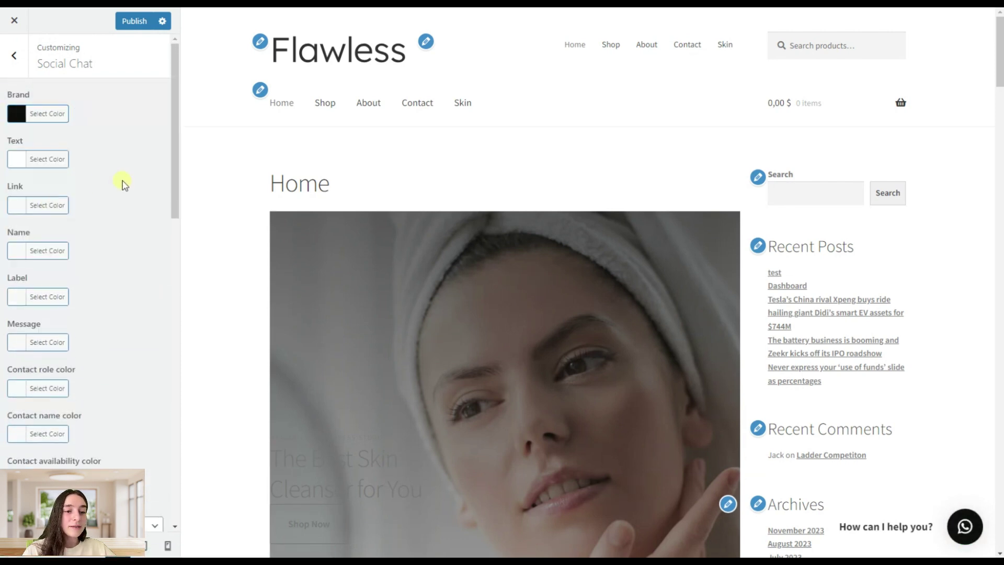
scroll(73, 258, "down", 3)
scroll(74, 253, "down", 3)
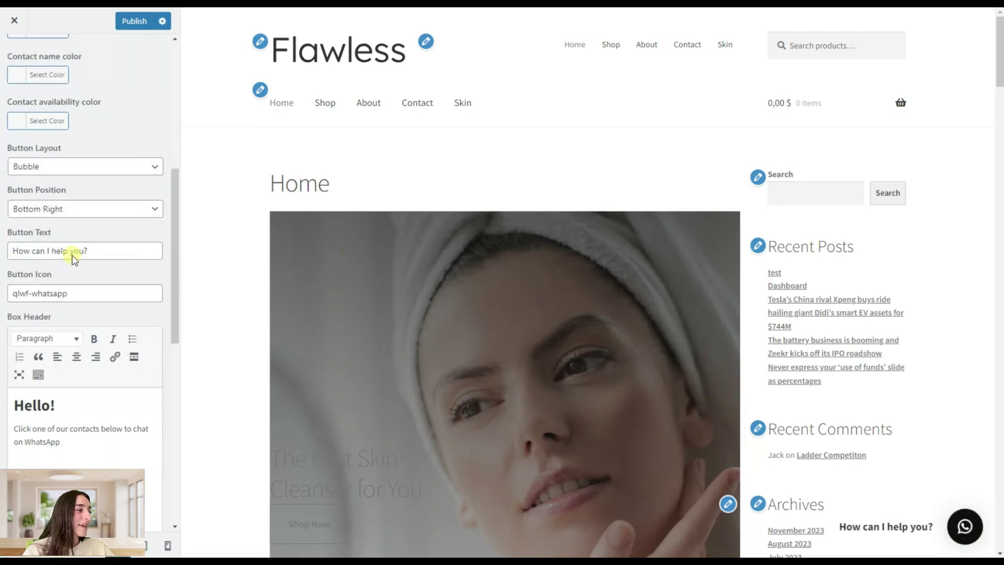
left_click(80, 212)
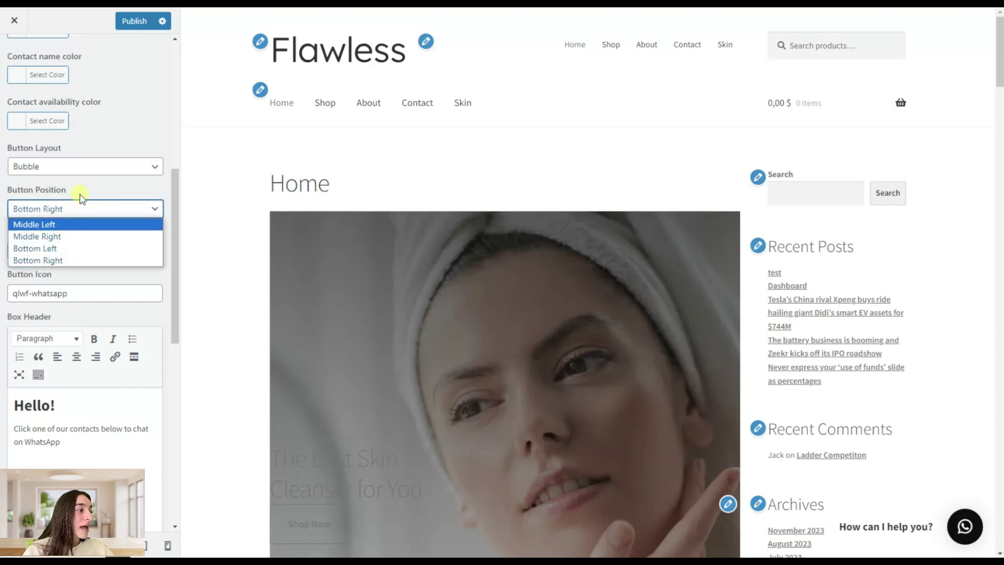
left_click(79, 209)
scroll(78, 217, "down", 1)
Change the button text to 'How can I support you?'.
left_click(84, 191)
left_click_drag(84, 192, 37, 195)
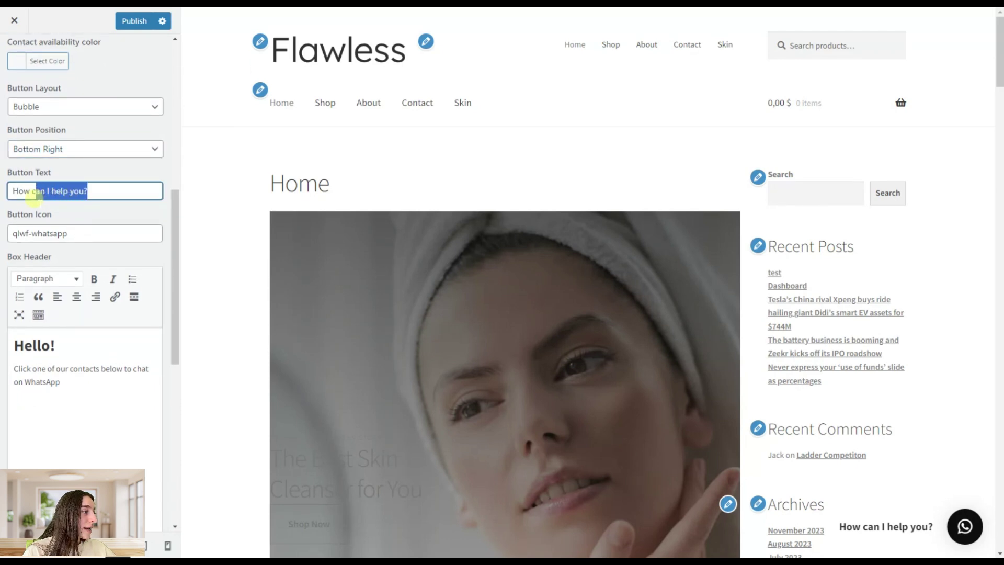
left_click_drag(33, 195, 50, 195)
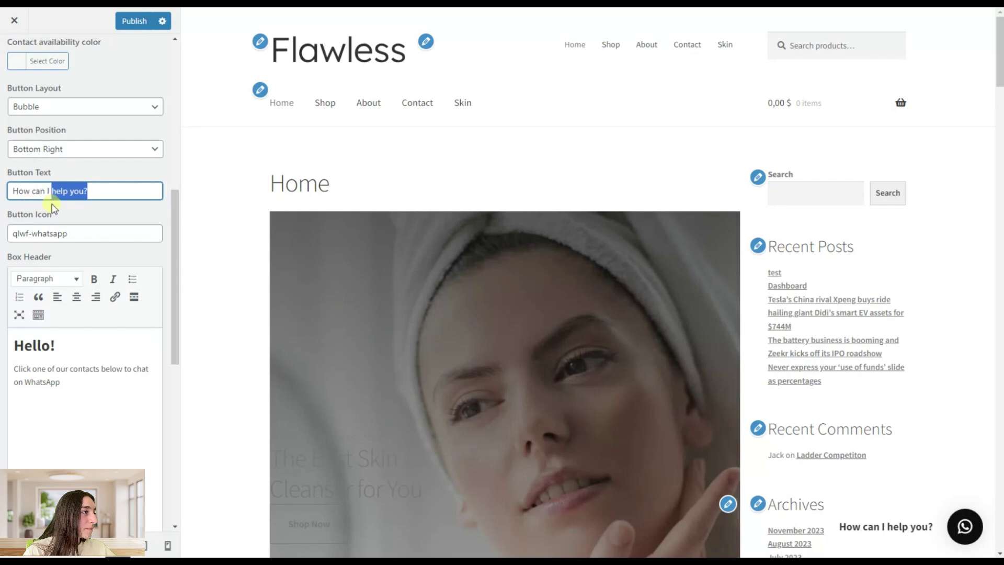
type("support you?")
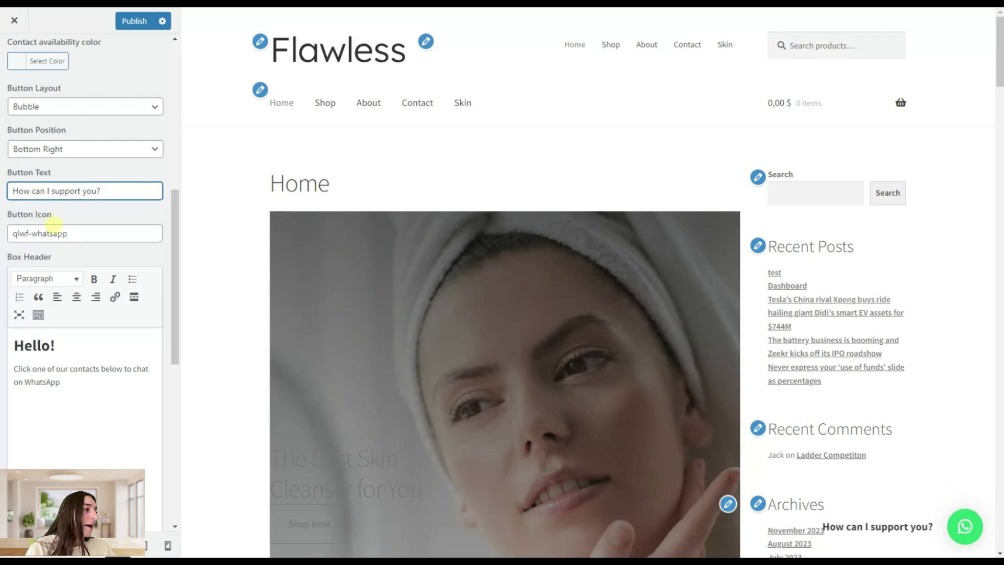
Review the remaining Social Chat fields and publish the Customizer changes.
scroll(56, 231, "down", 1)
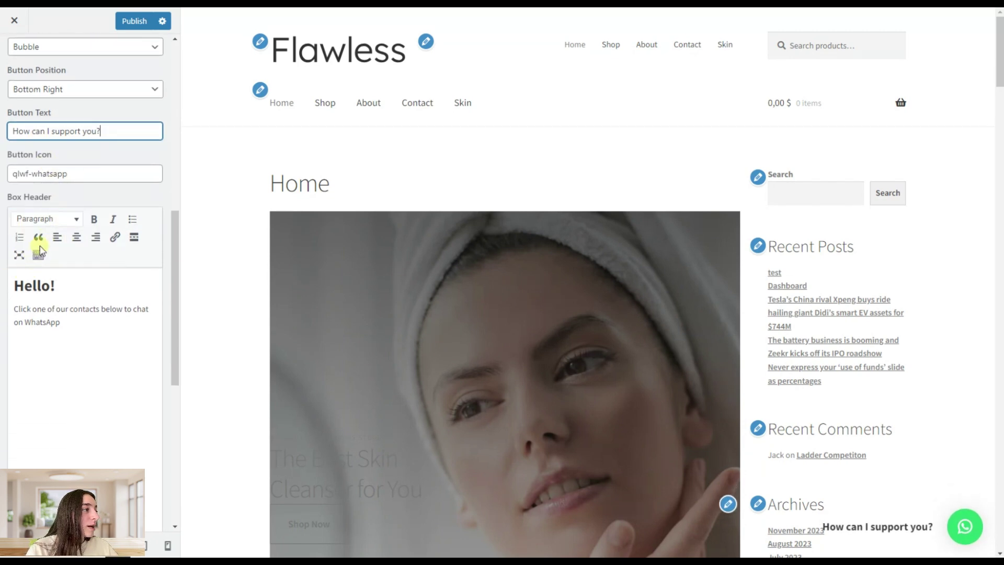
scroll(55, 263, "down", 1)
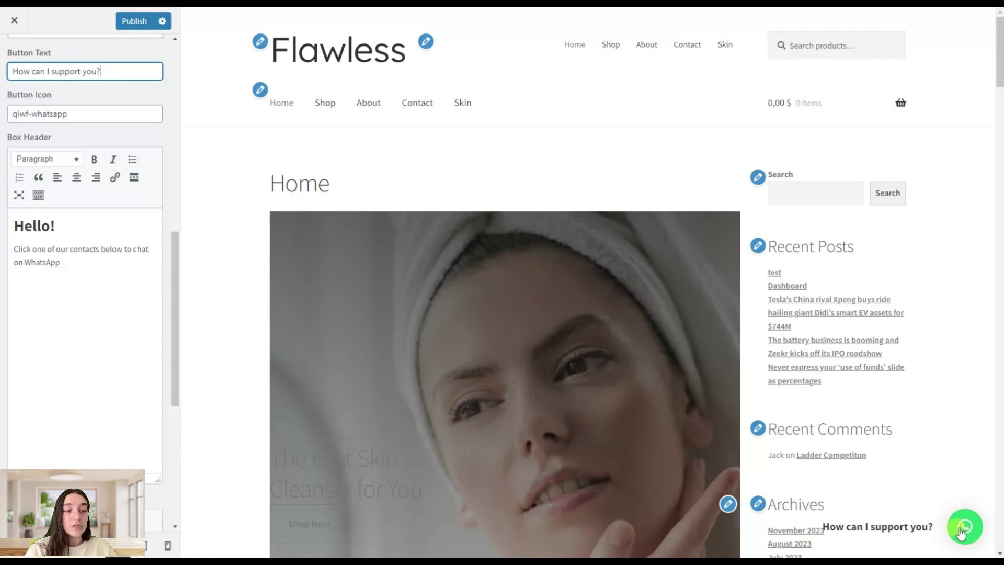
scroll(132, 312, "down", 2)
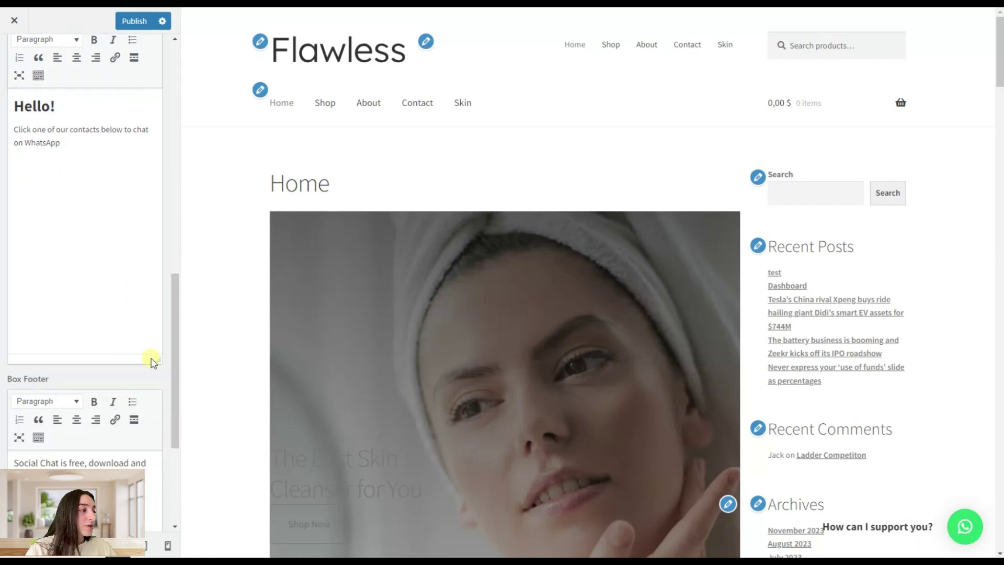
scroll(199, 388, "down", 2)
scroll(100, 422, "down", 1)
scroll(98, 429, "down", 2)
scroll(78, 397, "down", 1)
scroll(72, 371, "up", 3)
scroll(72, 366, "up", 2)
scroll(71, 367, "up", 3)
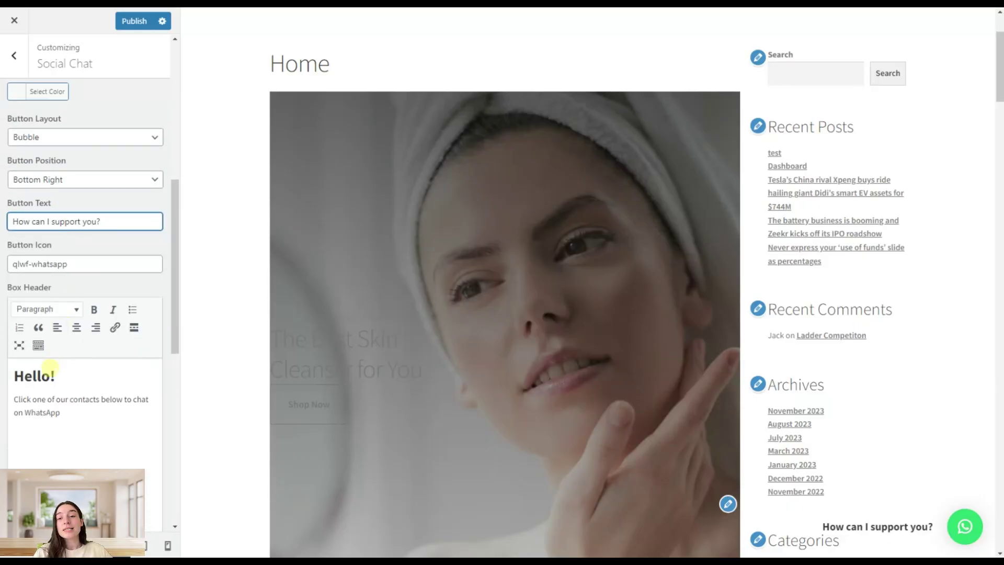
scroll(70, 385, "down", 1)
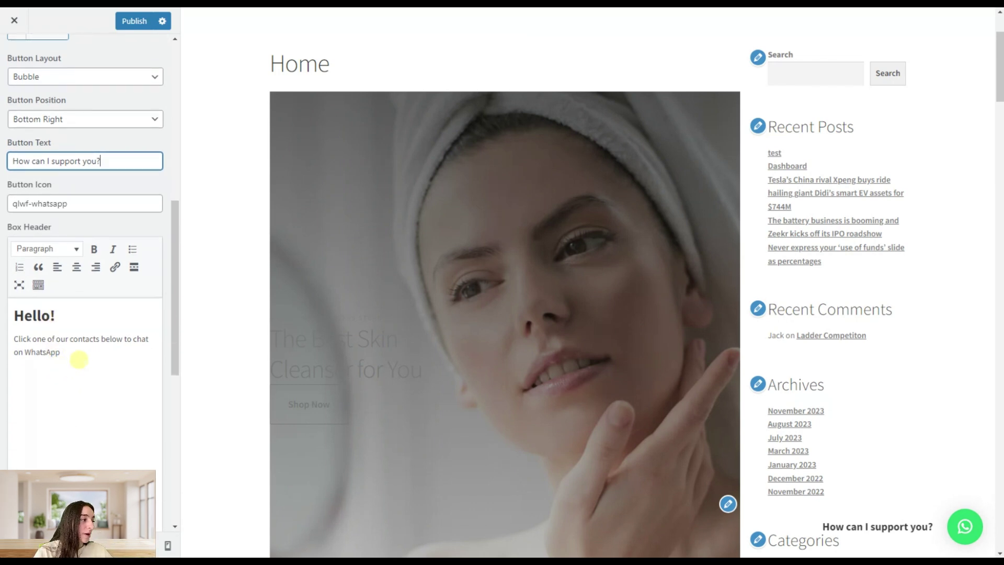
left_click_drag(81, 351, 24, 321)
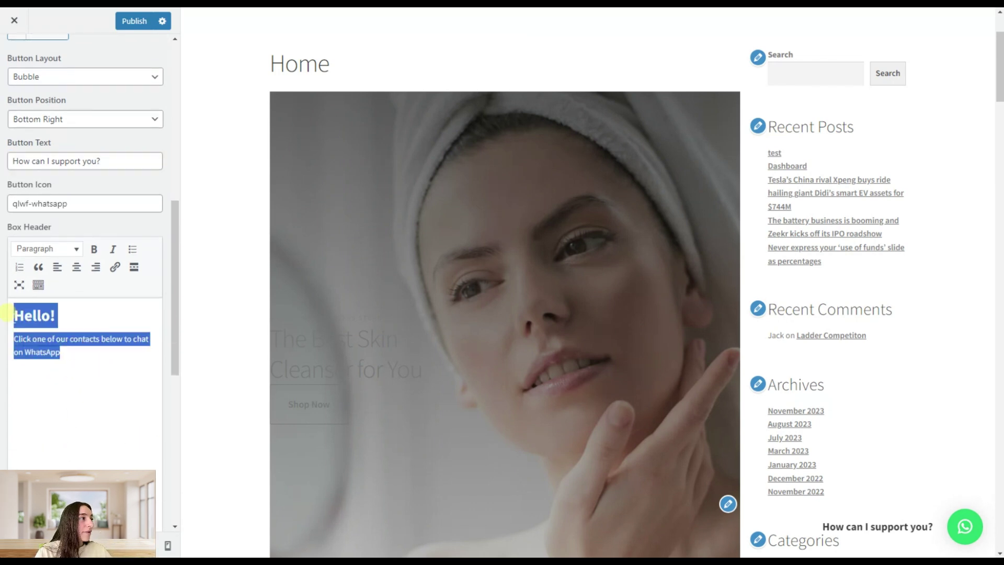
left_click(46, 339)
scroll(66, 373, "up", 1)
scroll(67, 373, "up", 7)
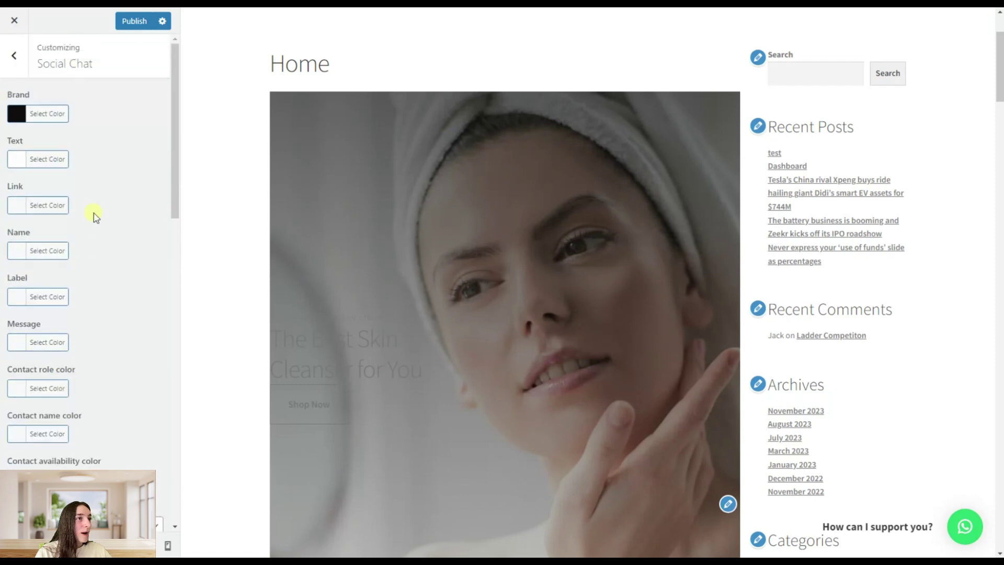
left_click(123, 23)
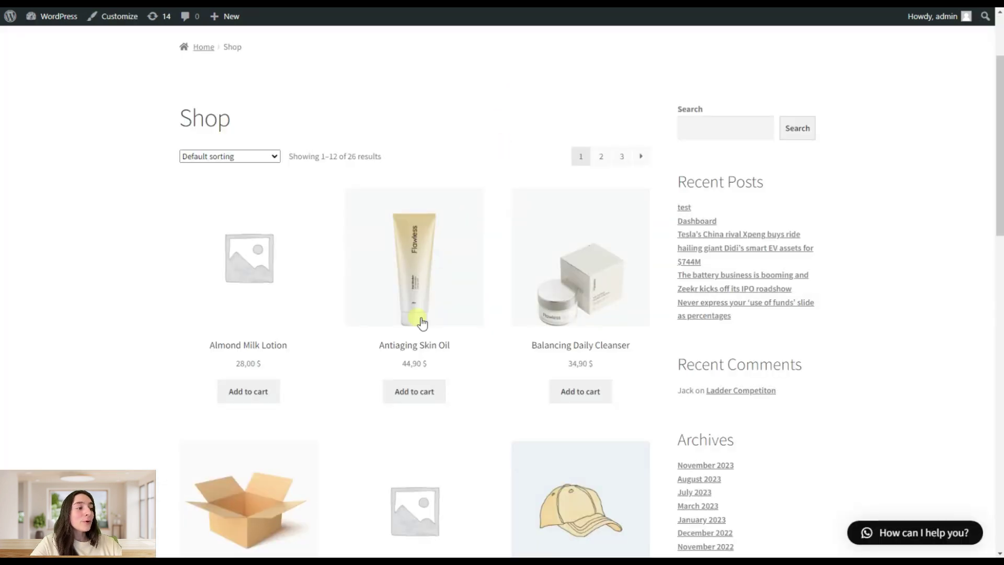
Check the chat button on the Antiaging Skin Oil product page, then return Home.
left_click(416, 319)
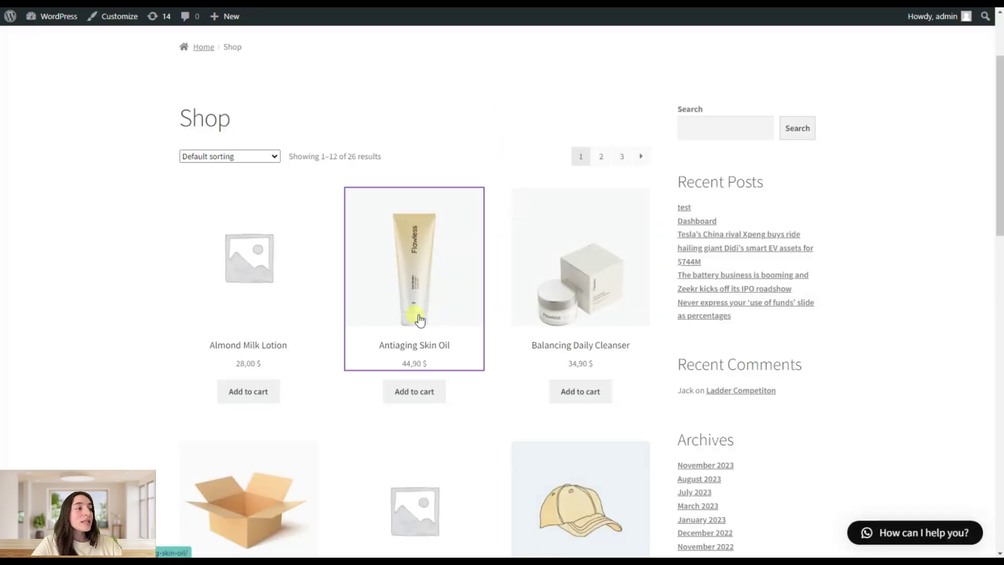
scroll(549, 366, "down", 2)
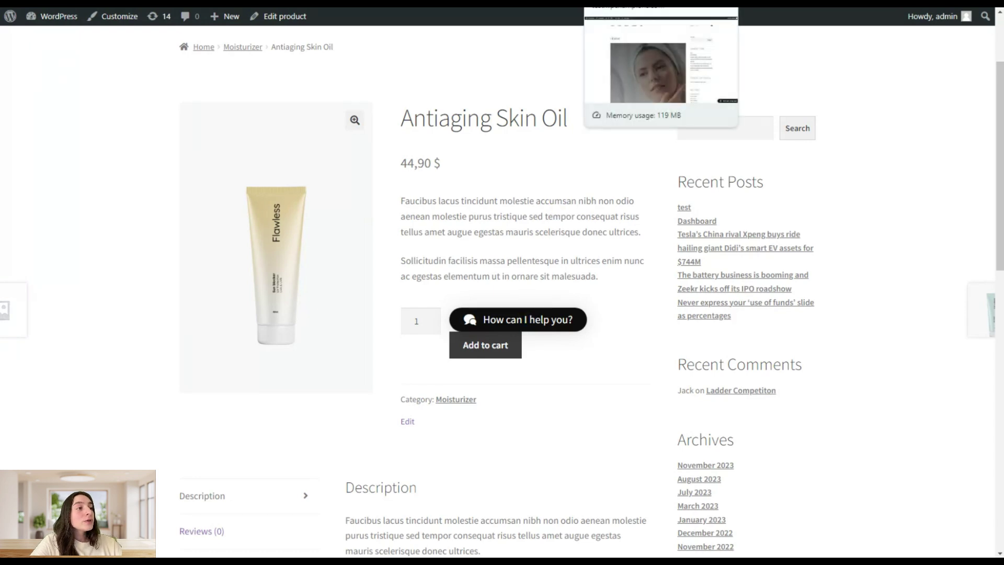
left_click(627, 3)
scroll(525, 251, "down", 3)
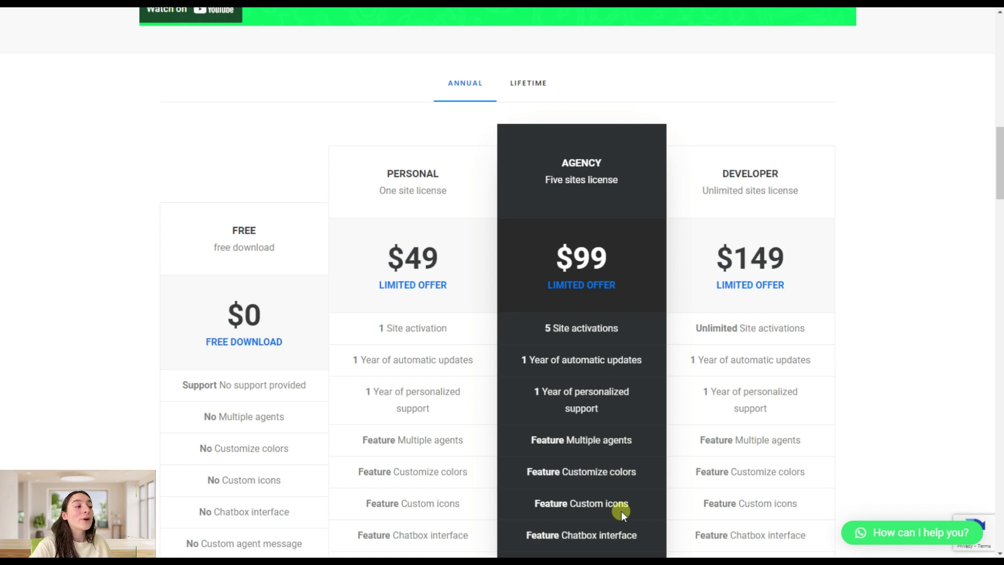
scroll(291, 303, "down", 1)
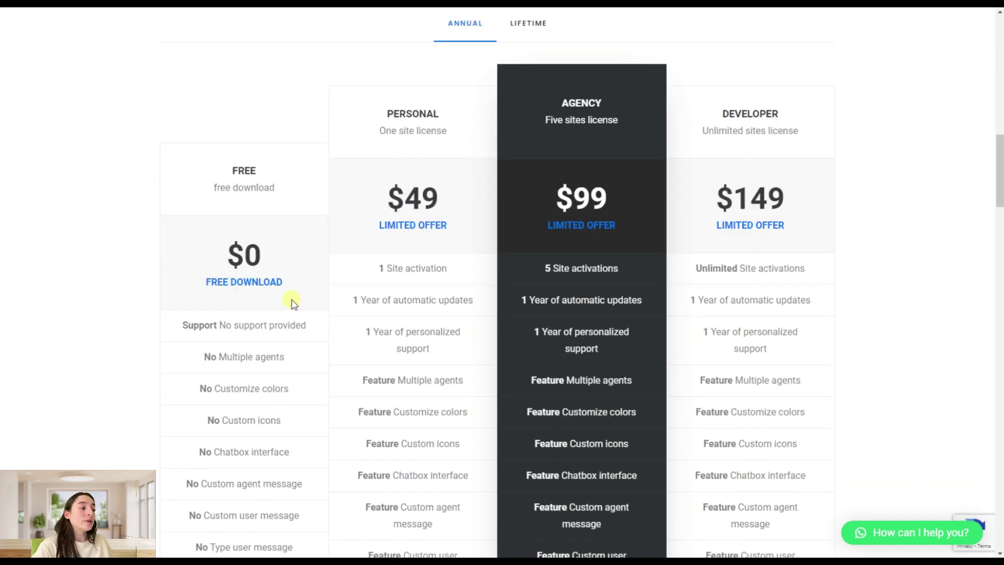
scroll(287, 311, "down", 1)
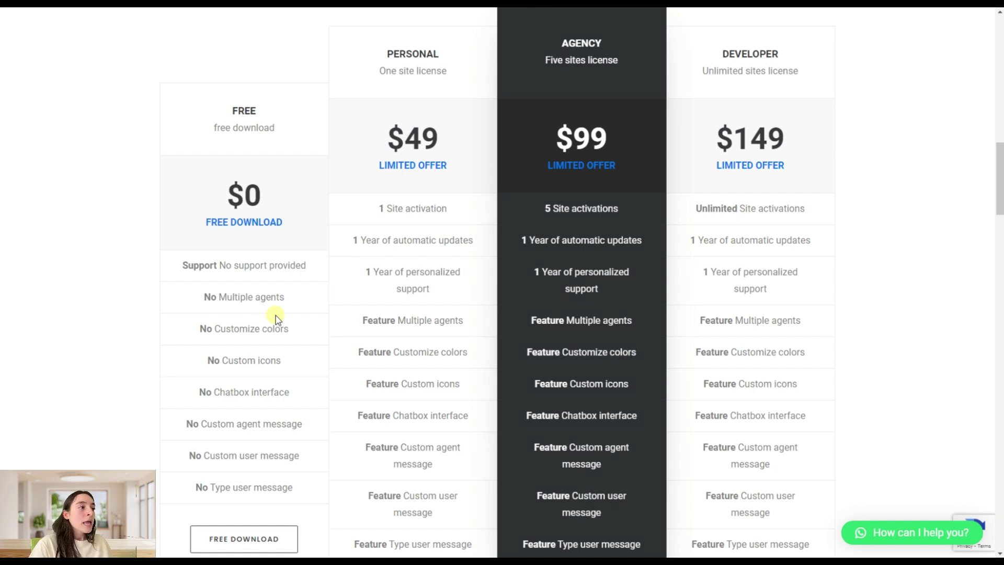
scroll(277, 318, "up", 1)
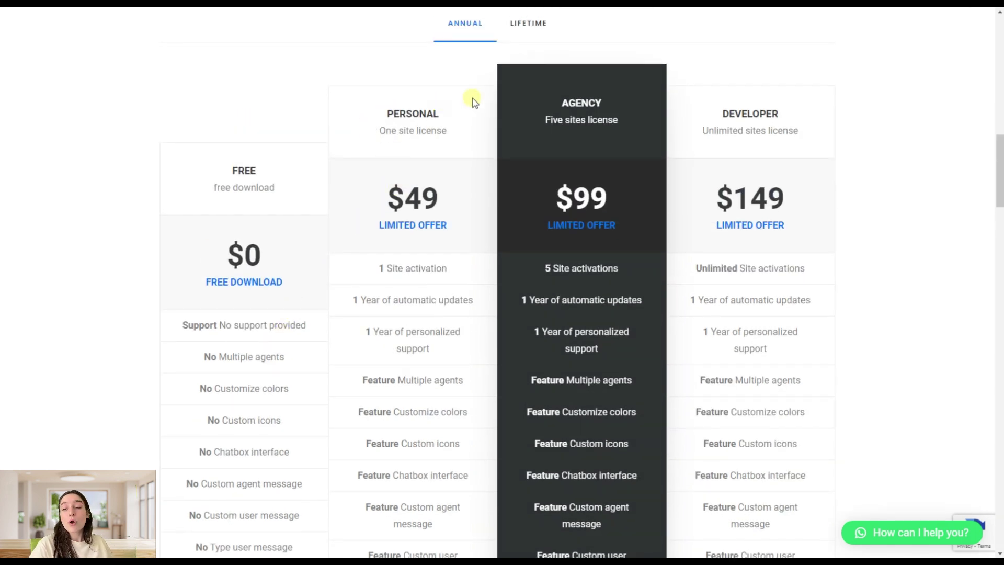
scroll(617, 366, "down", 1)
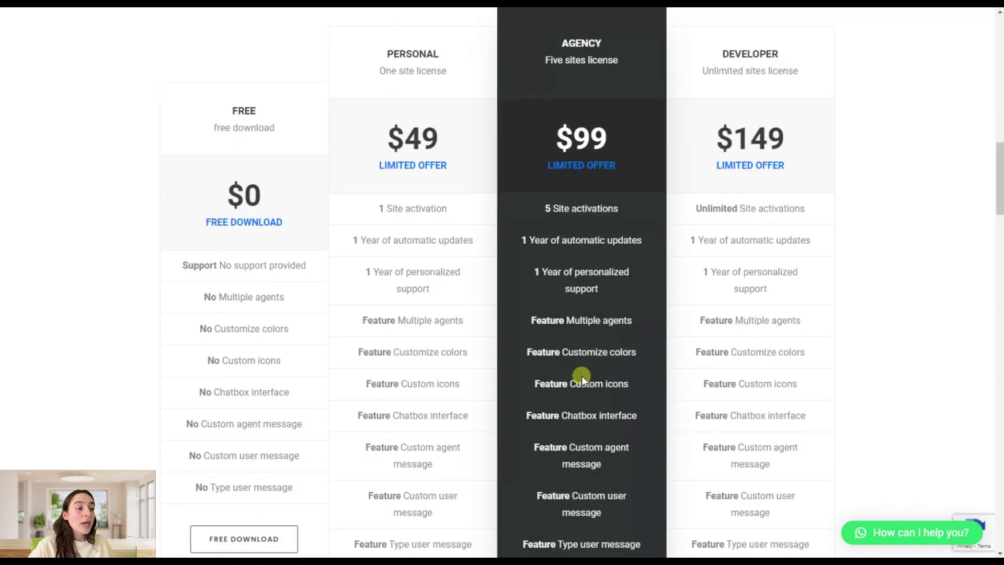
scroll(529, 350, "down", 1)
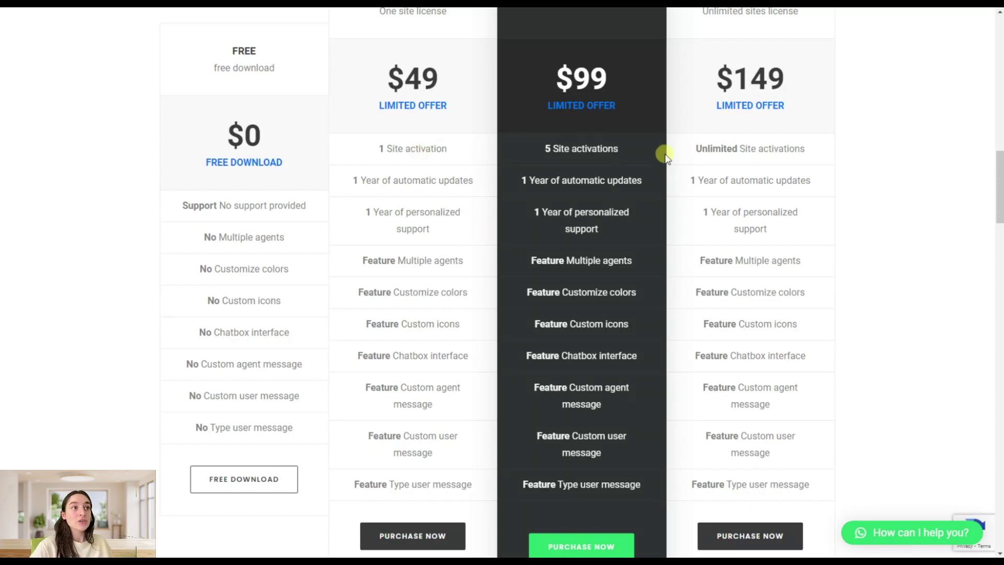
scroll(733, 157, "up", 3)
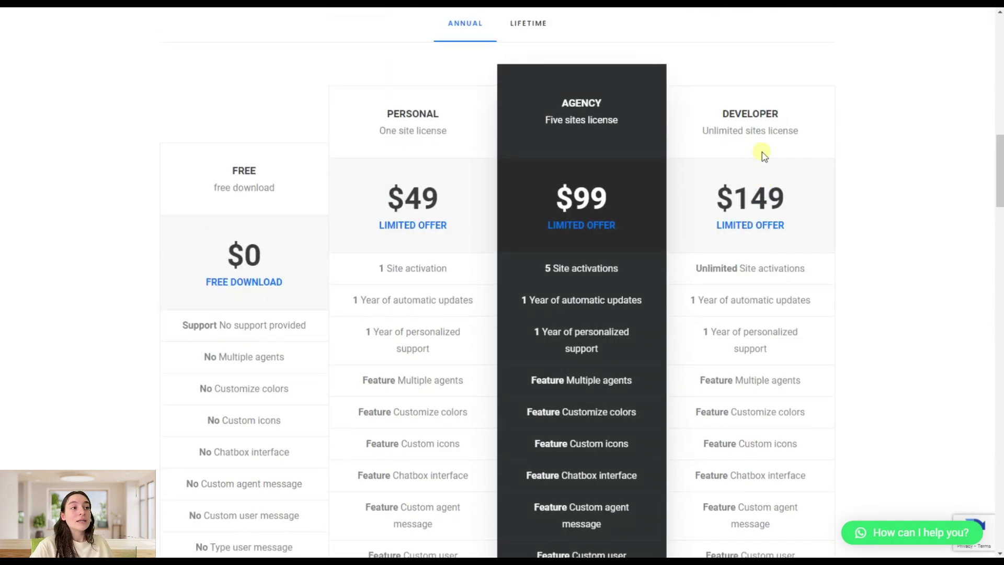
scroll(611, 108, "down", 1)
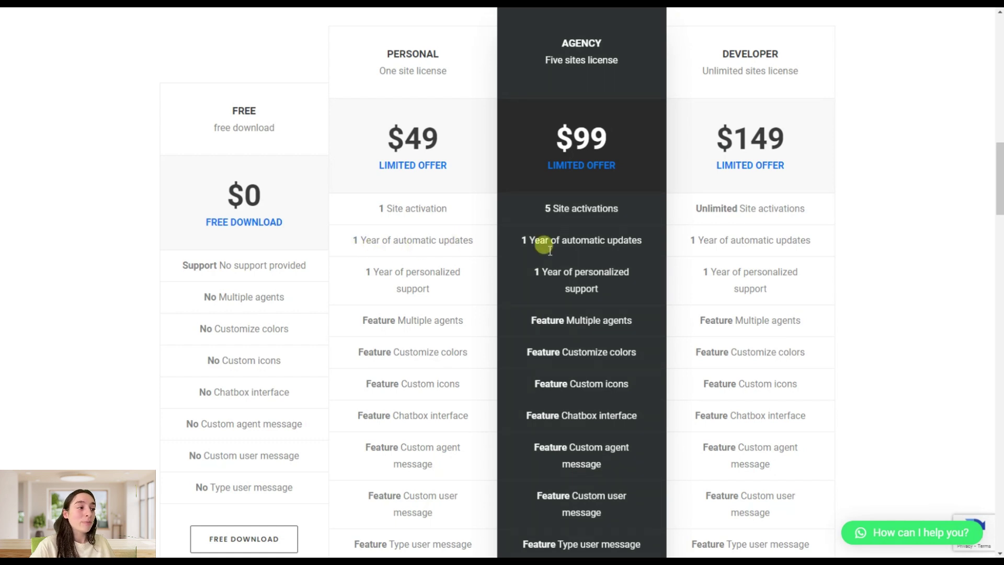
scroll(455, 302, "down", 1)
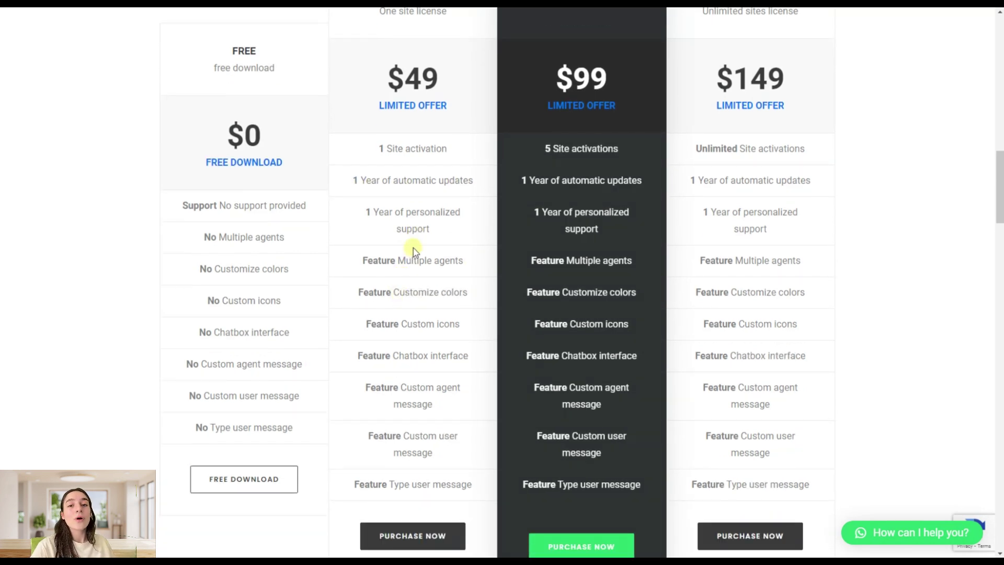